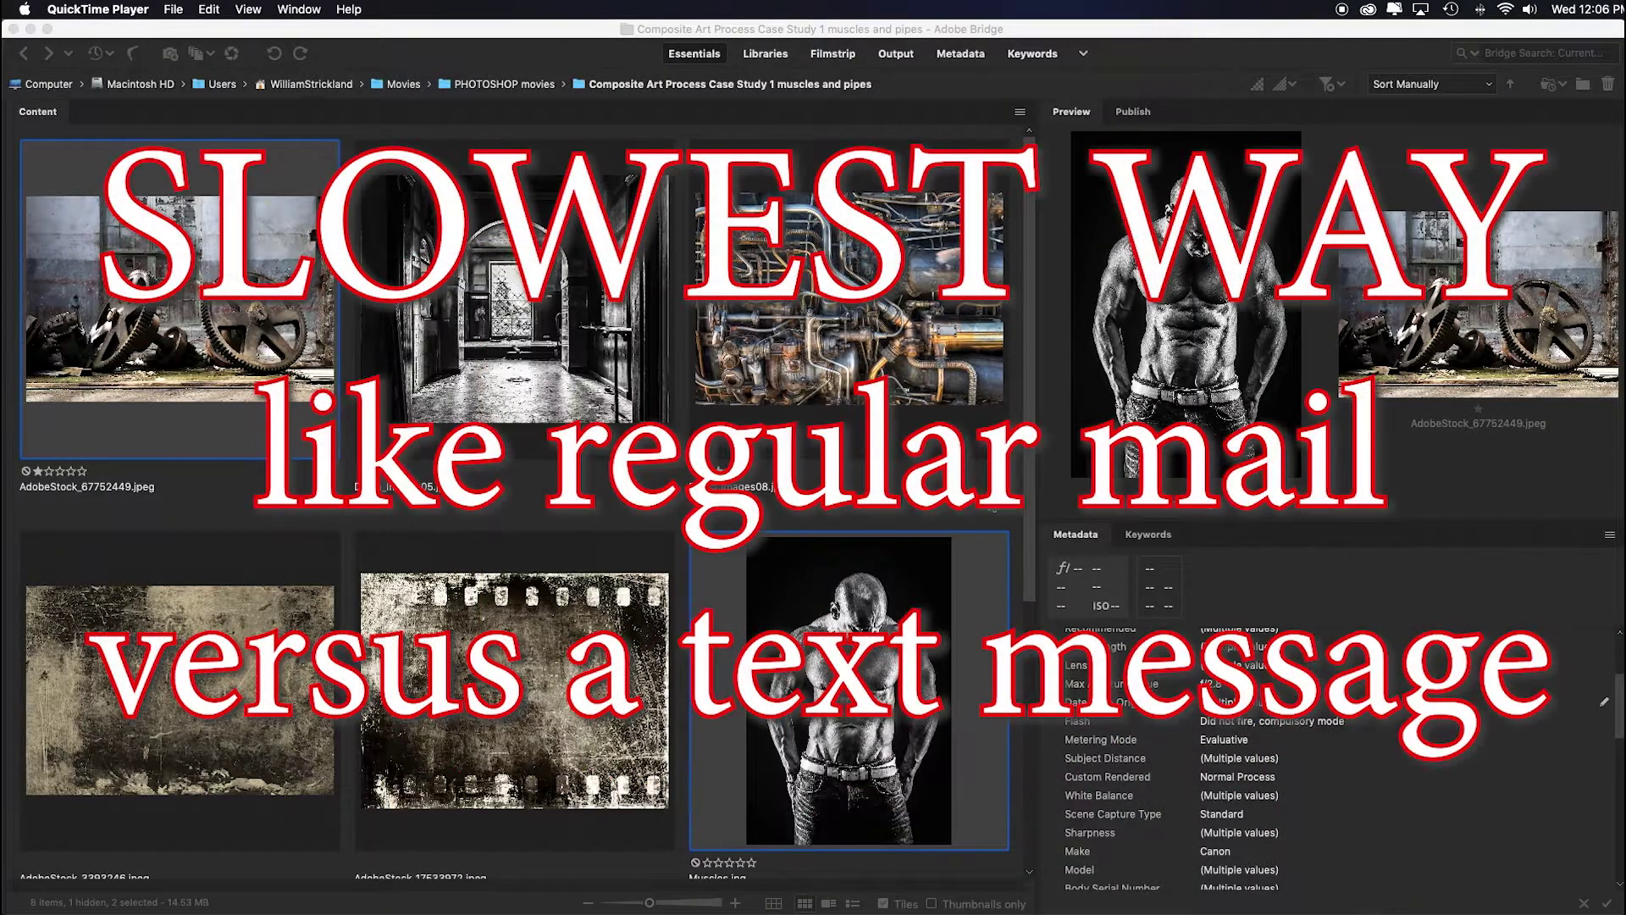
Open Muscles.jpg from Bridge in Photoshop next to the already-open gears photo
click(989, 506)
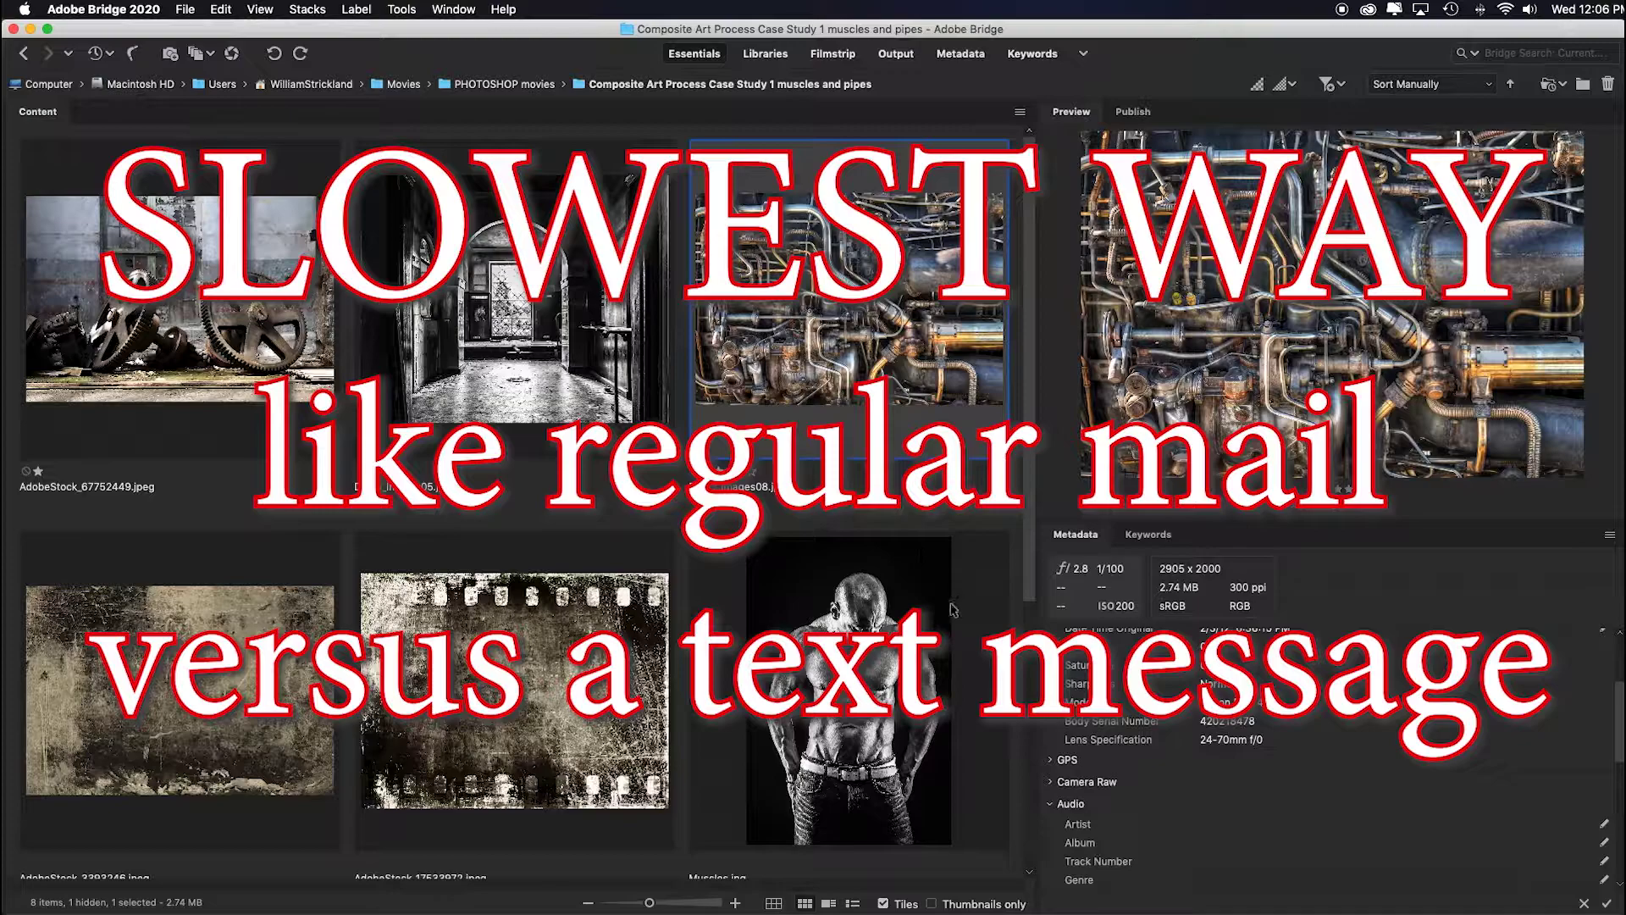
click(906, 618)
double_click(906, 619)
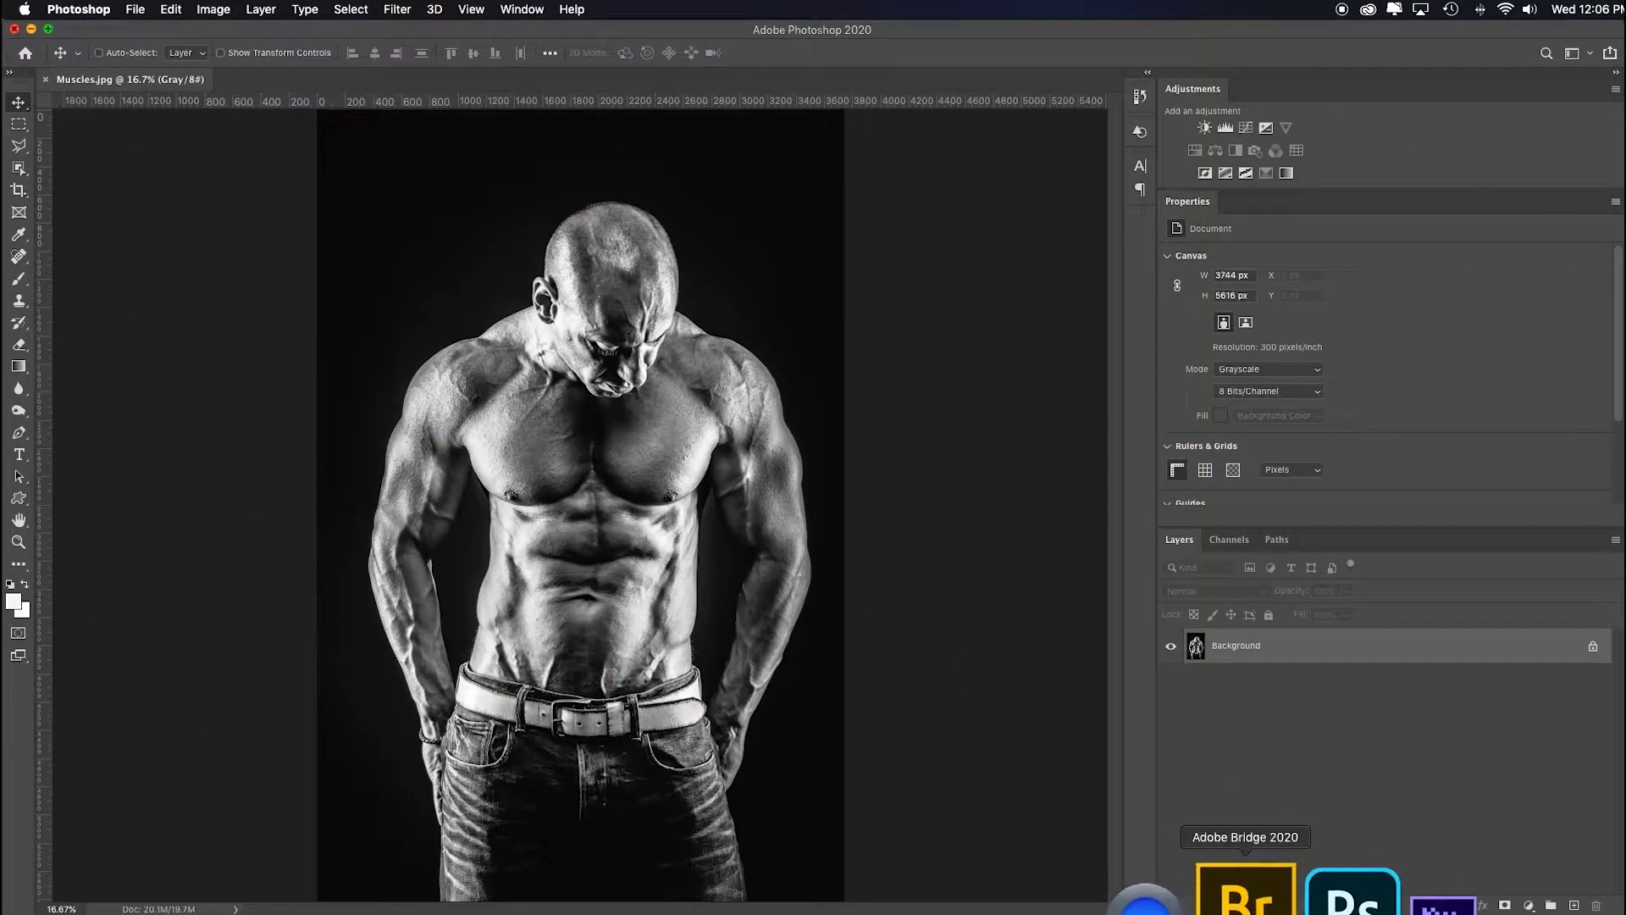
click(1242, 879)
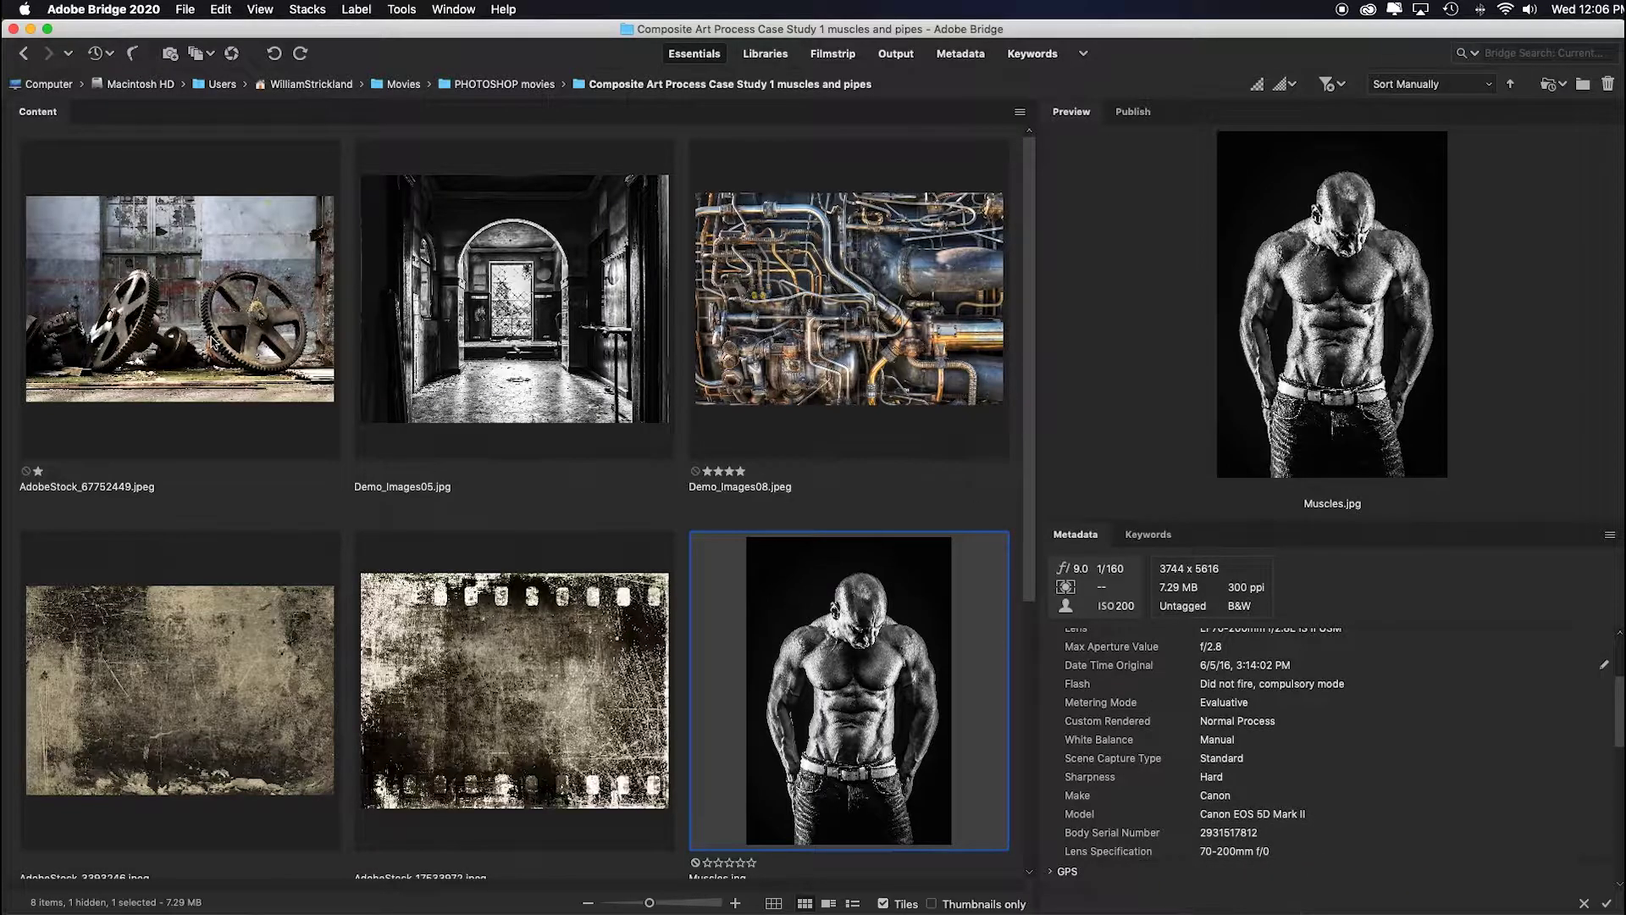
key(super+Tab)
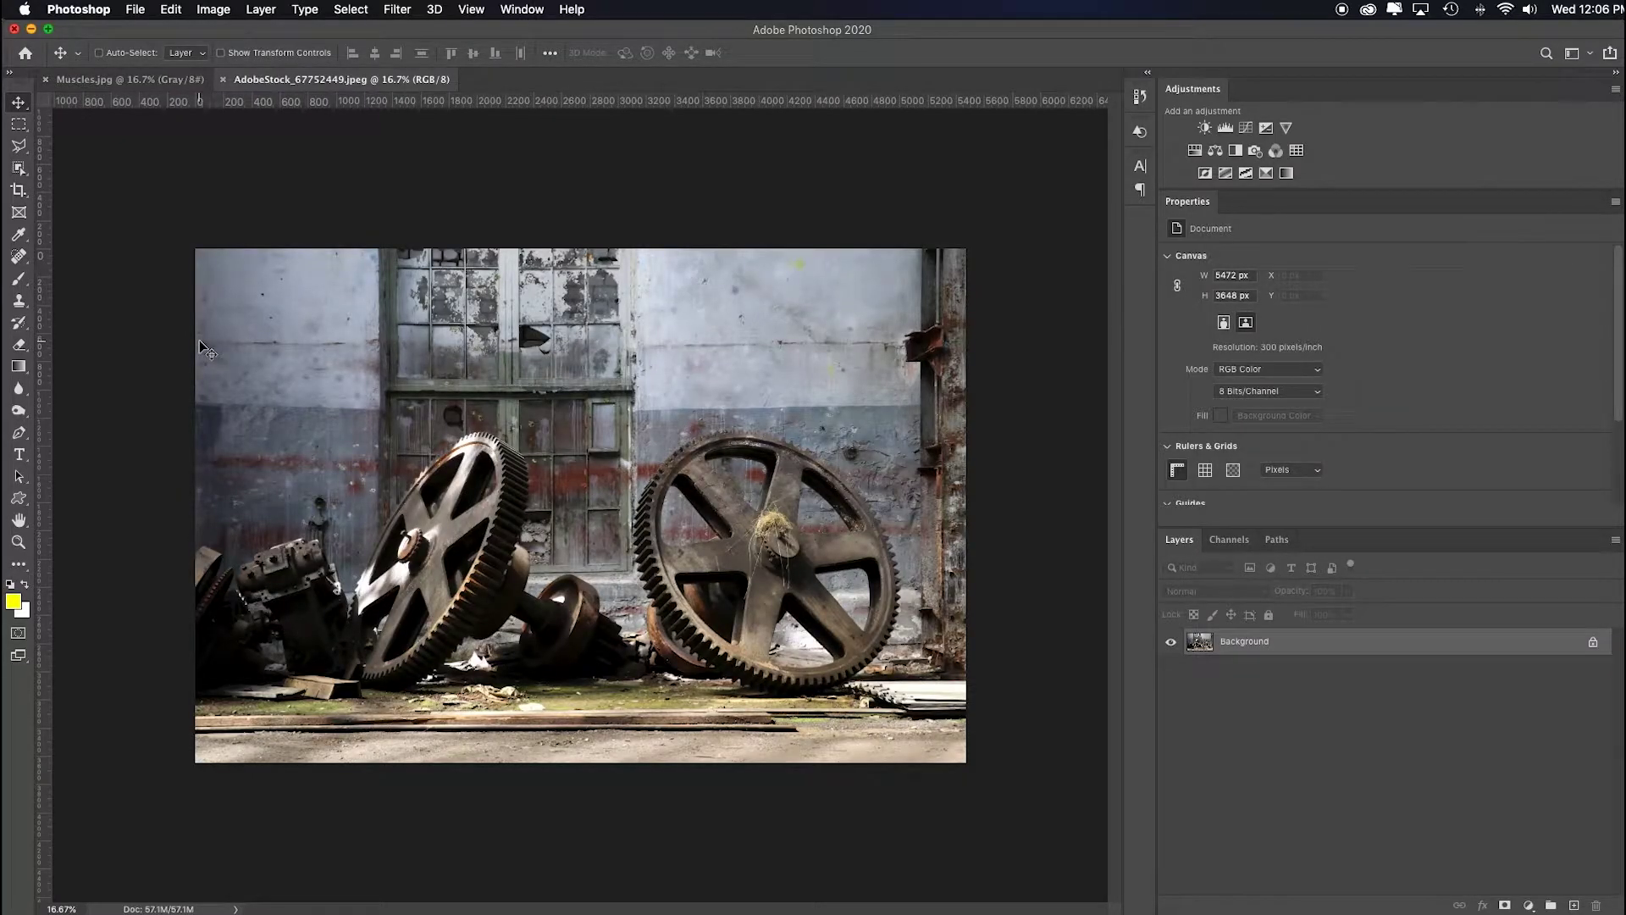
Select the whole gears photo and copy it with Cmd+A, Cmd+C and Select > All
key(super+a)
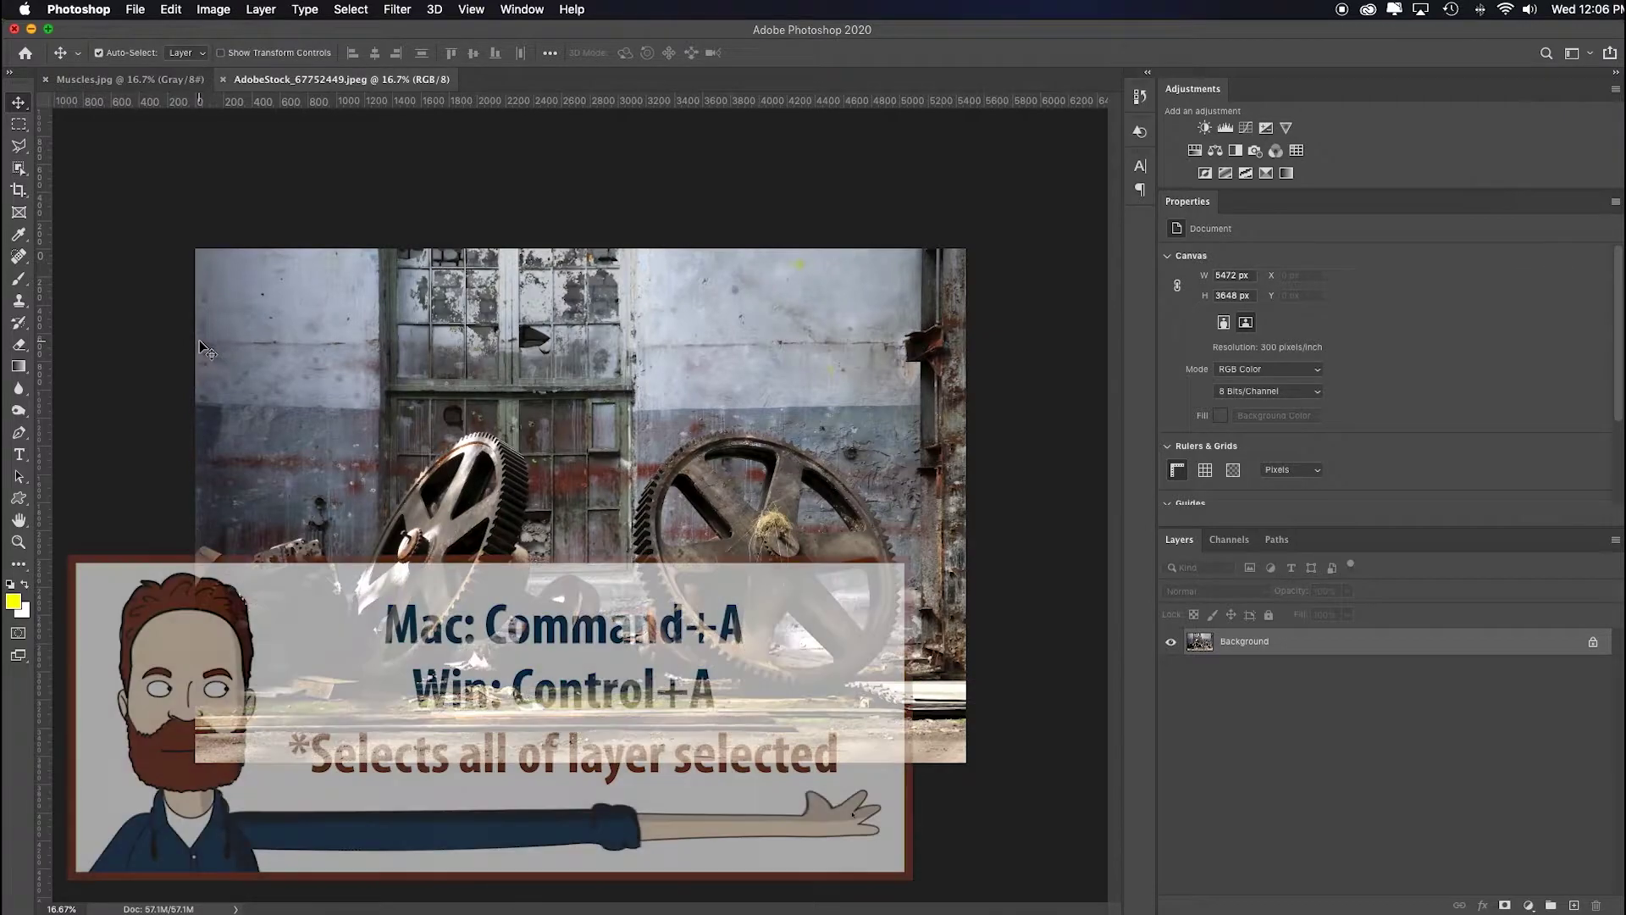
key(super+c)
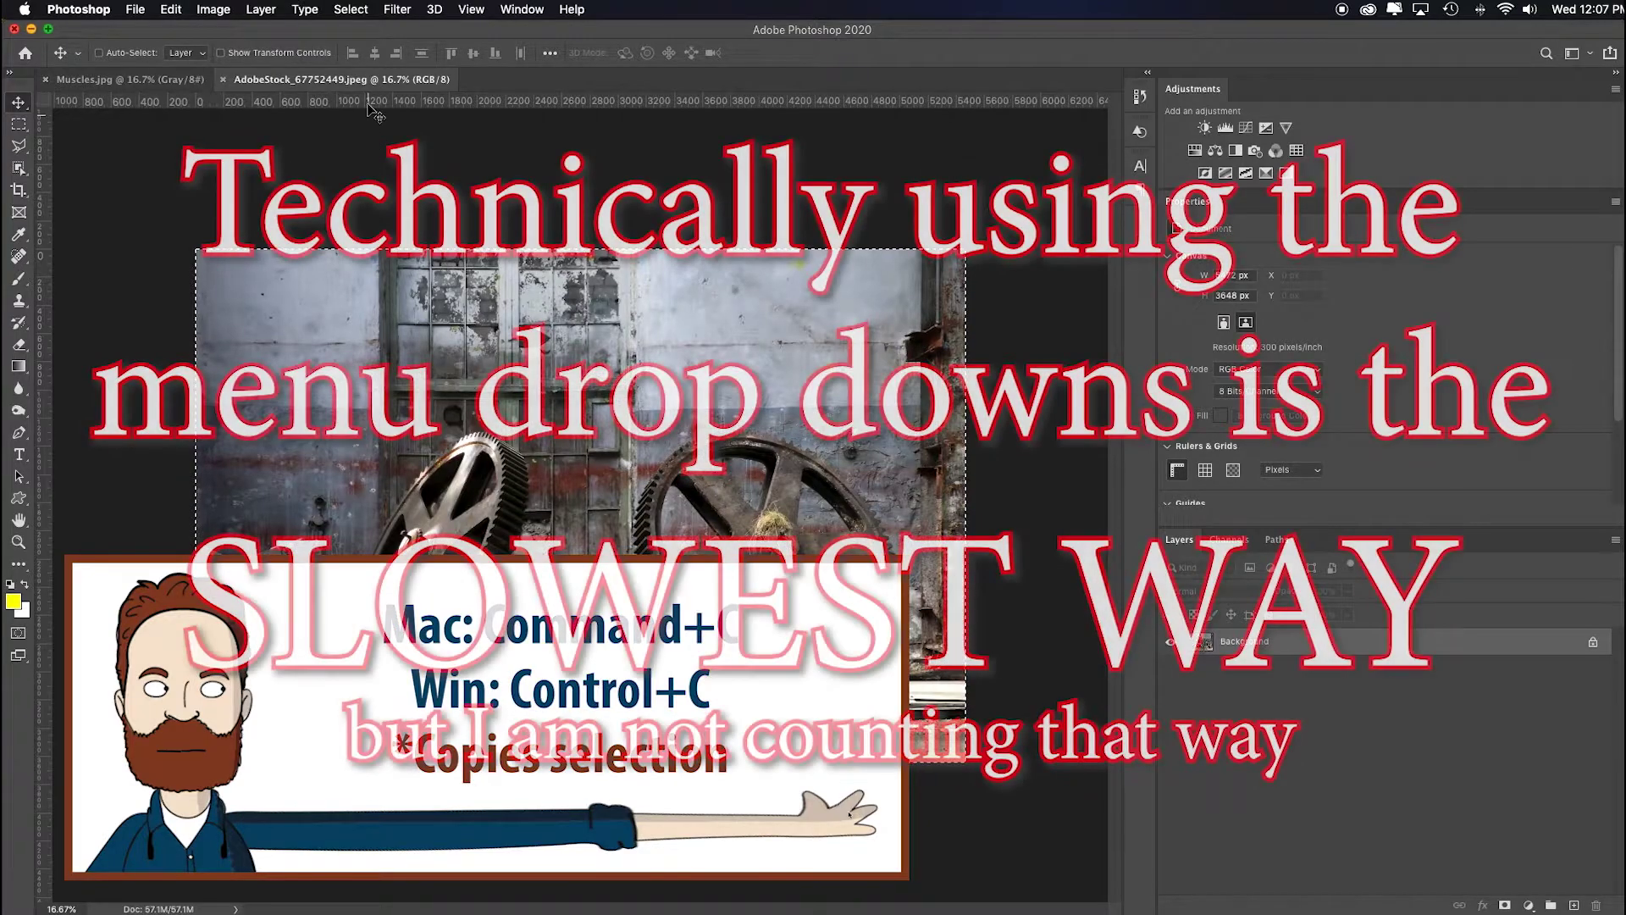
click(356, 10)
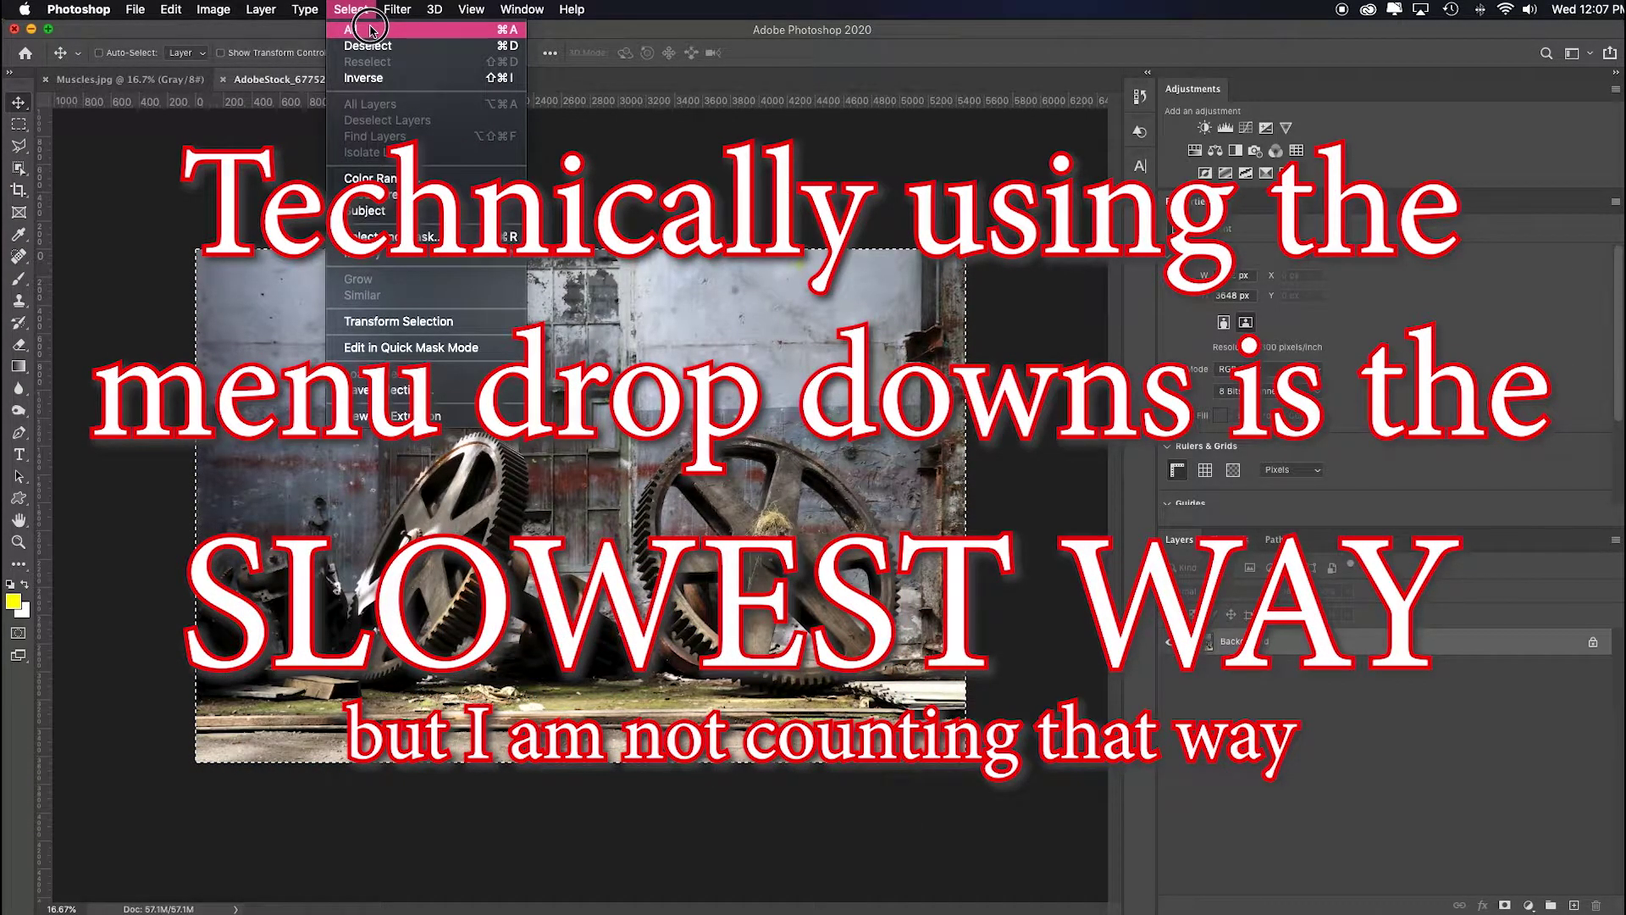
click(370, 30)
Paste the gears photo into Muscles.jpg and free-transform it to fill the canvas
click(111, 82)
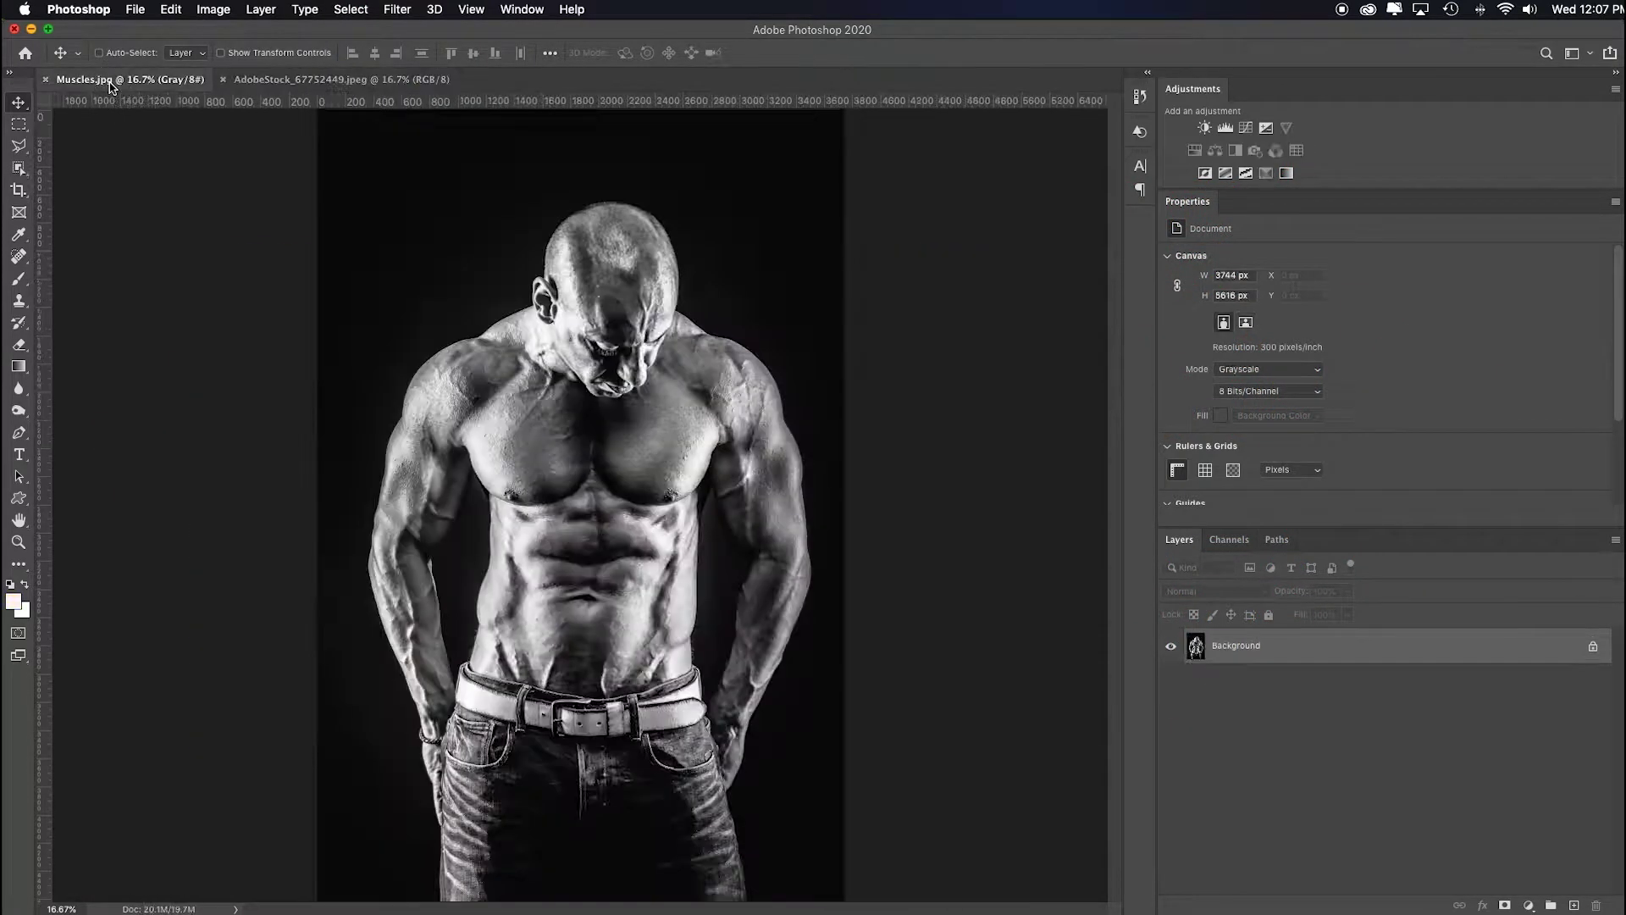
key(super+v)
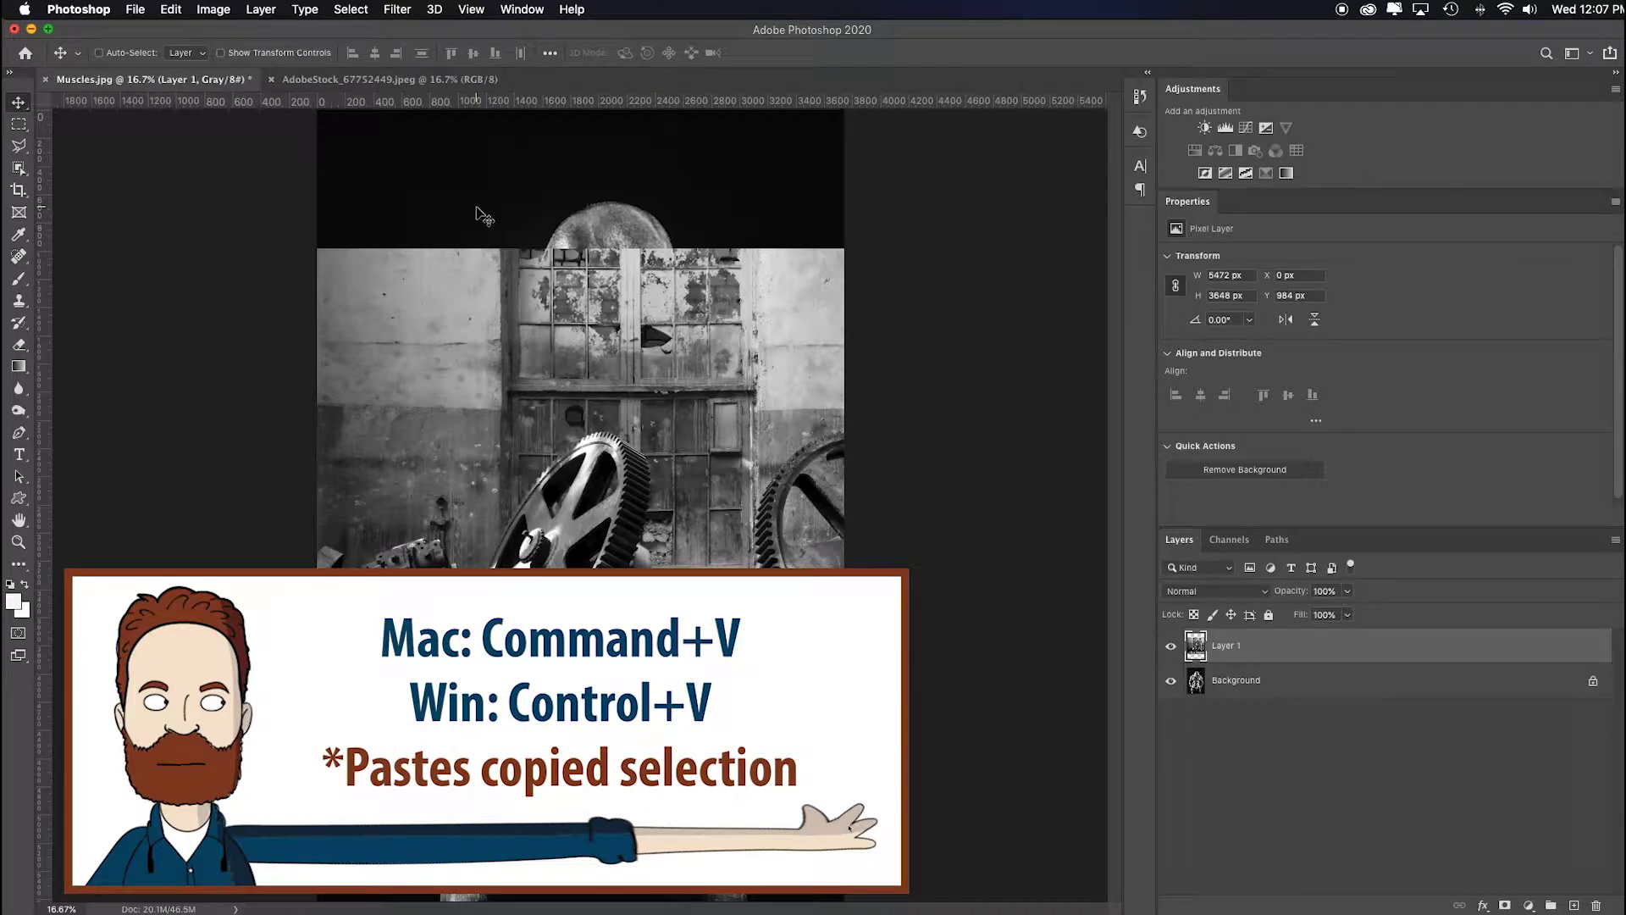
key(super+t)
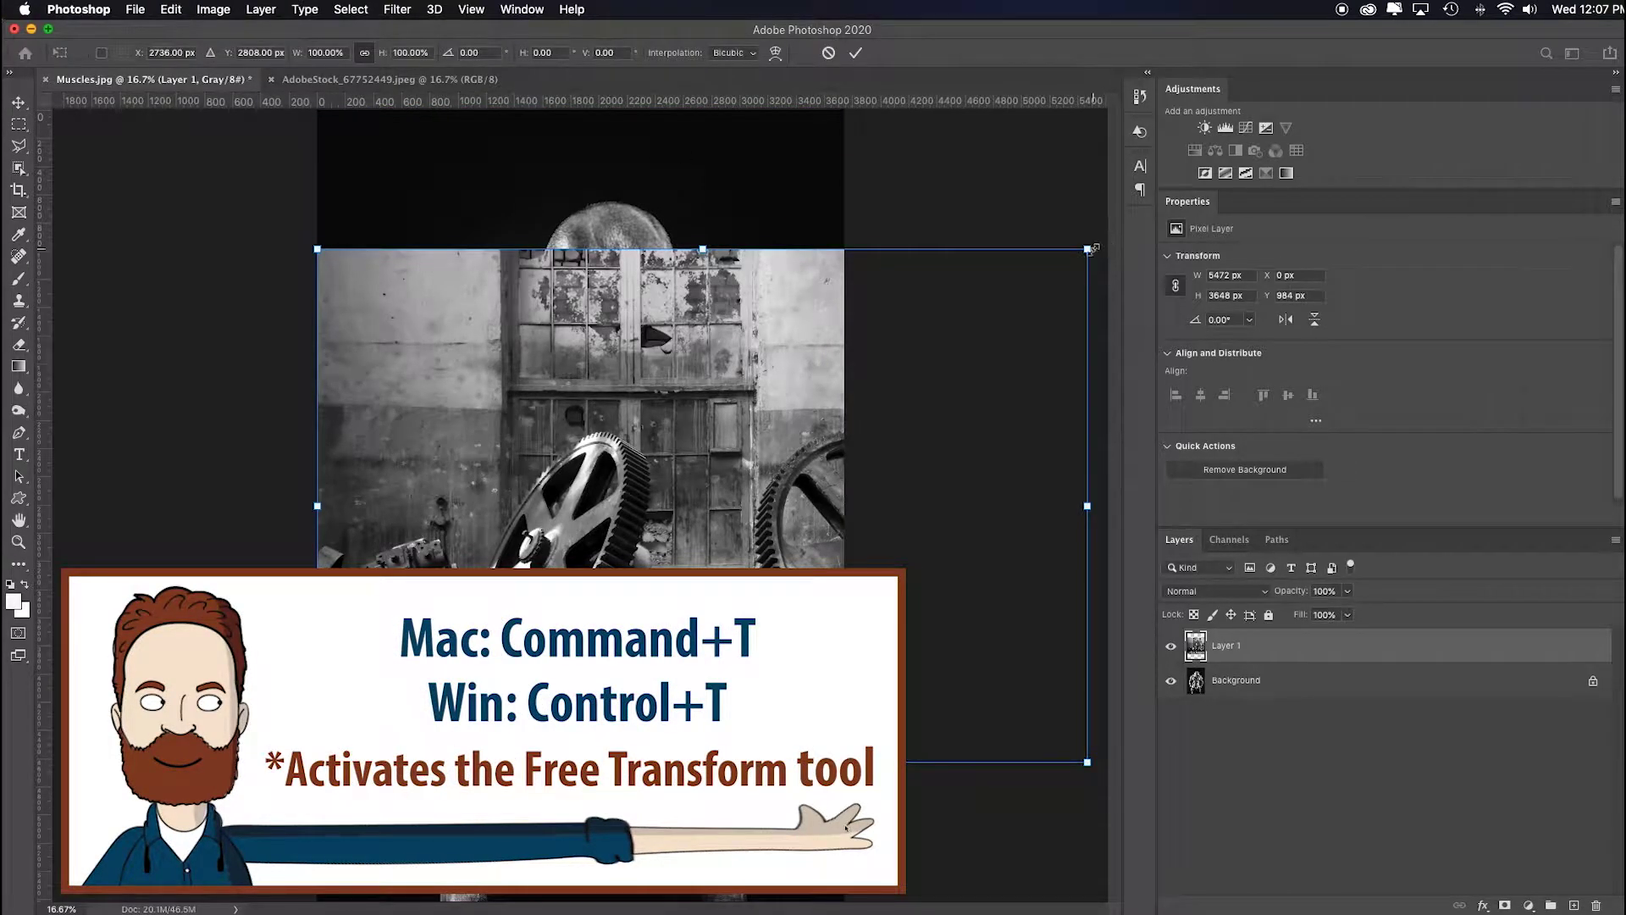
drag(1093, 248, 1278, 65)
drag(878, 453, 710, 570)
drag(145, 225, 10, 23)
drag(486, 515, 498, 485)
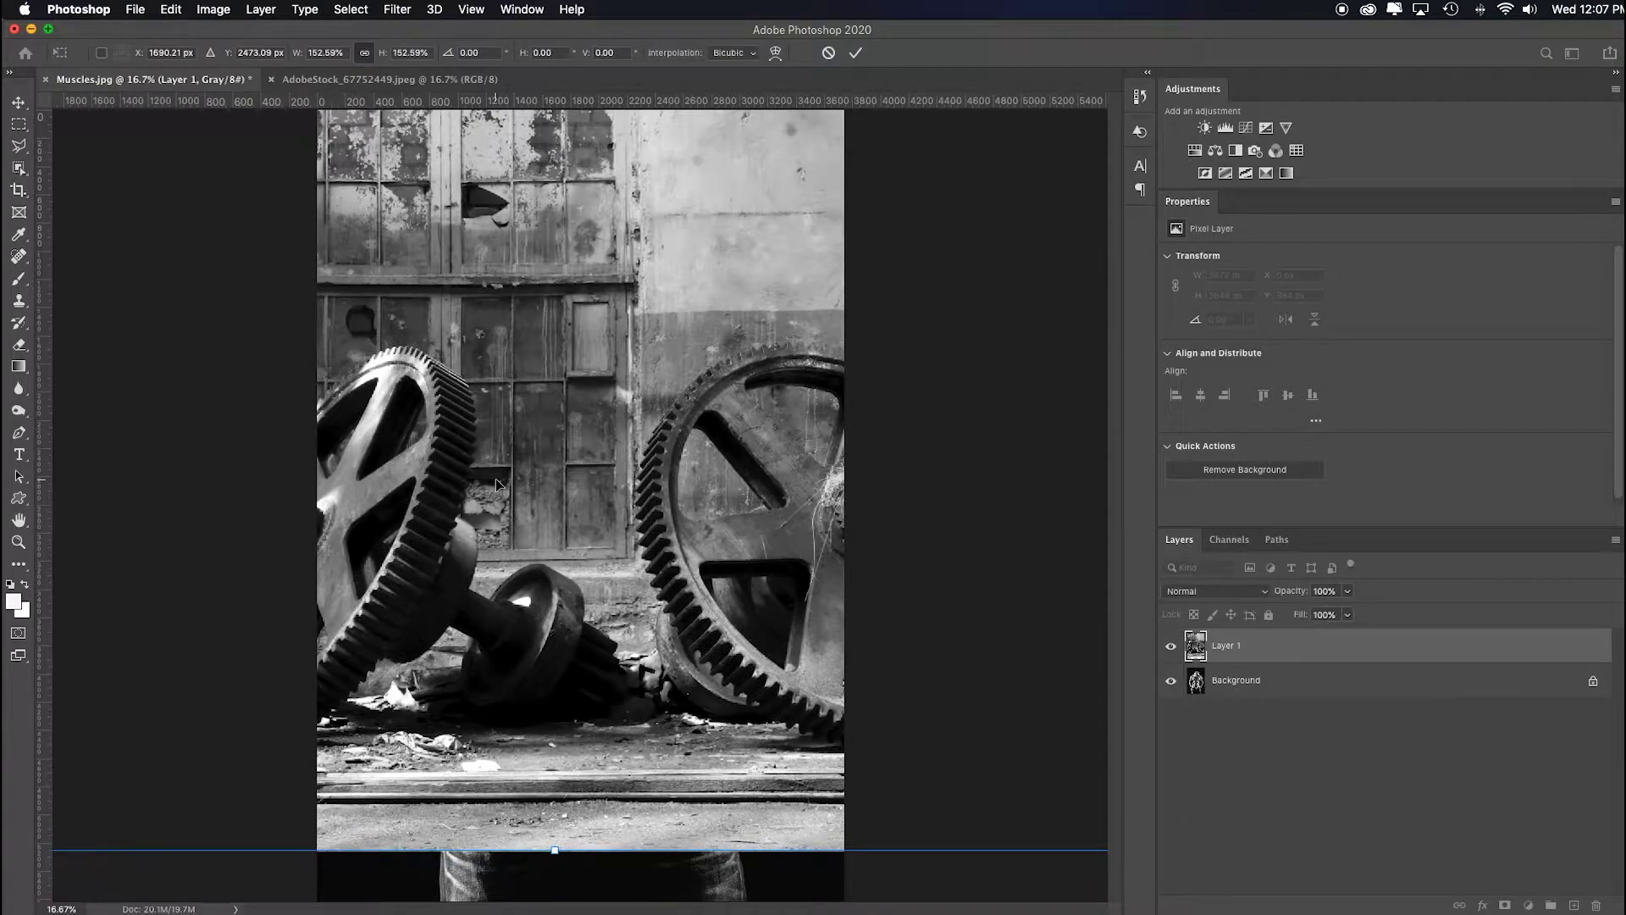
key(Return)
Unlock the man's Background layer and move it above the gears layer
click(1592, 680)
drag(1392, 682, 1391, 645)
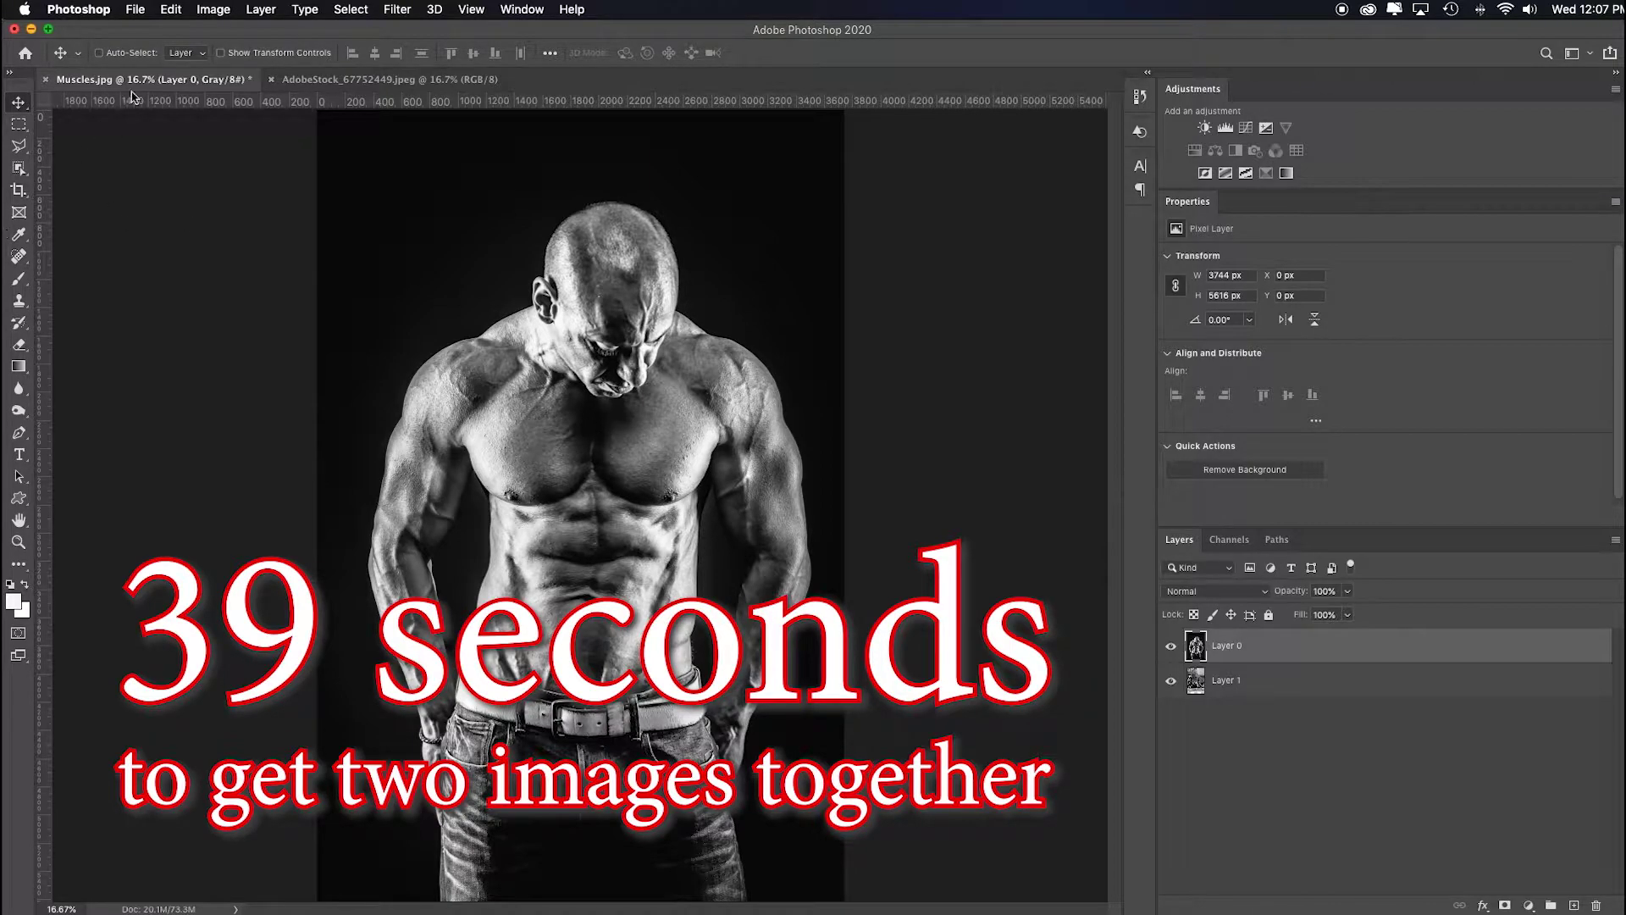
click(18, 168)
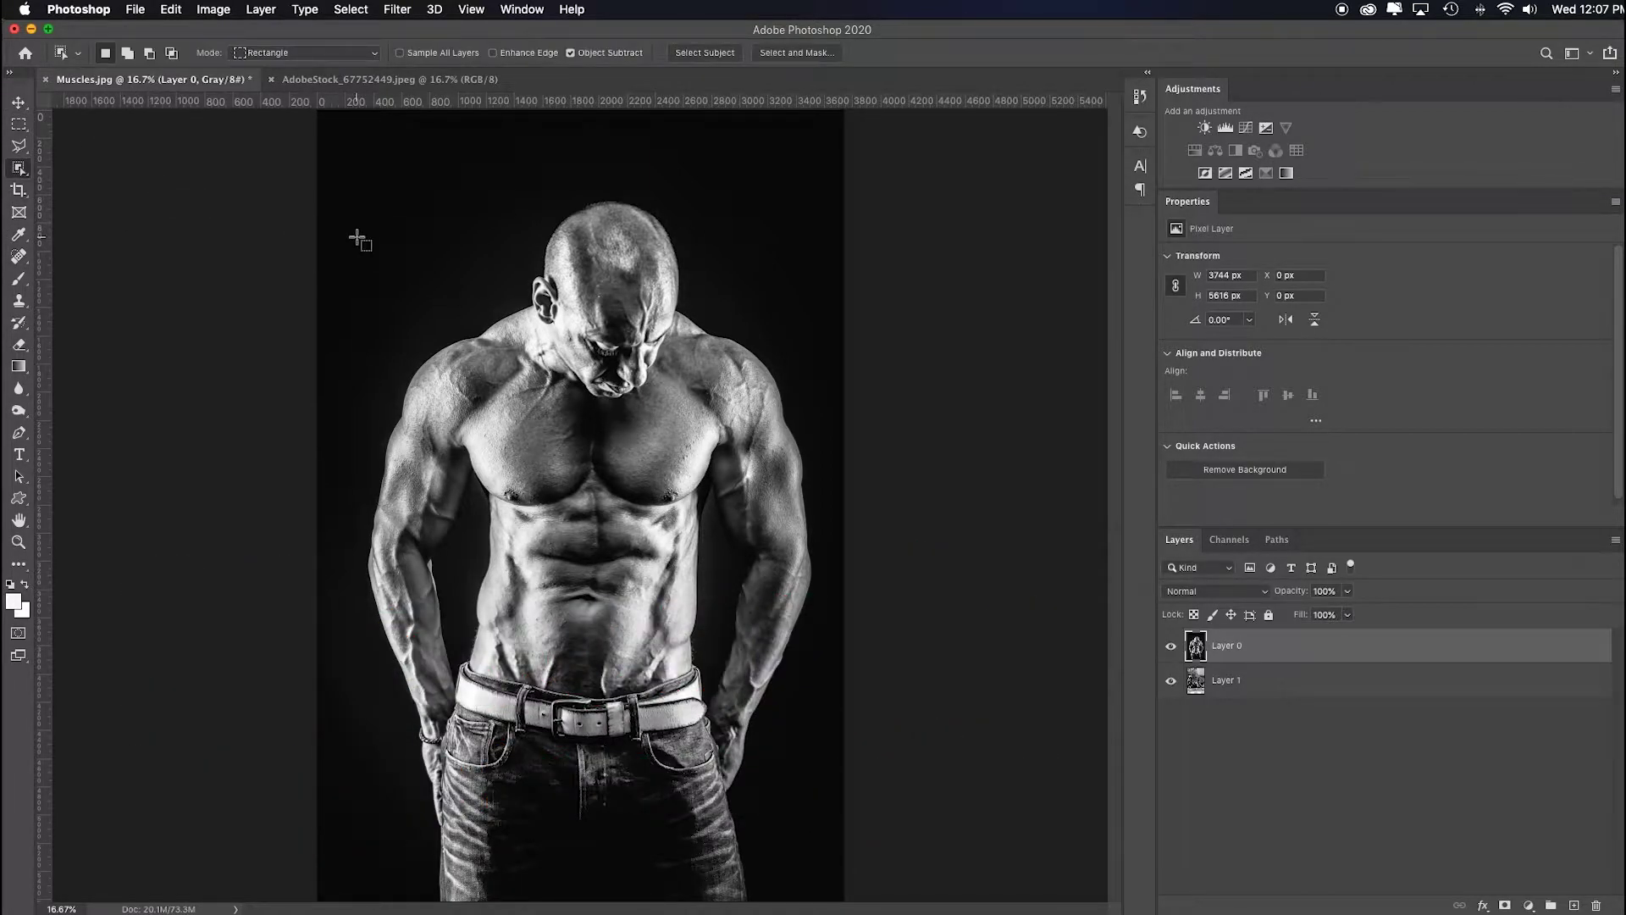
Select the man with Object Selection, add a layer mask, then delete that masked layer
drag(364, 158, 800, 902)
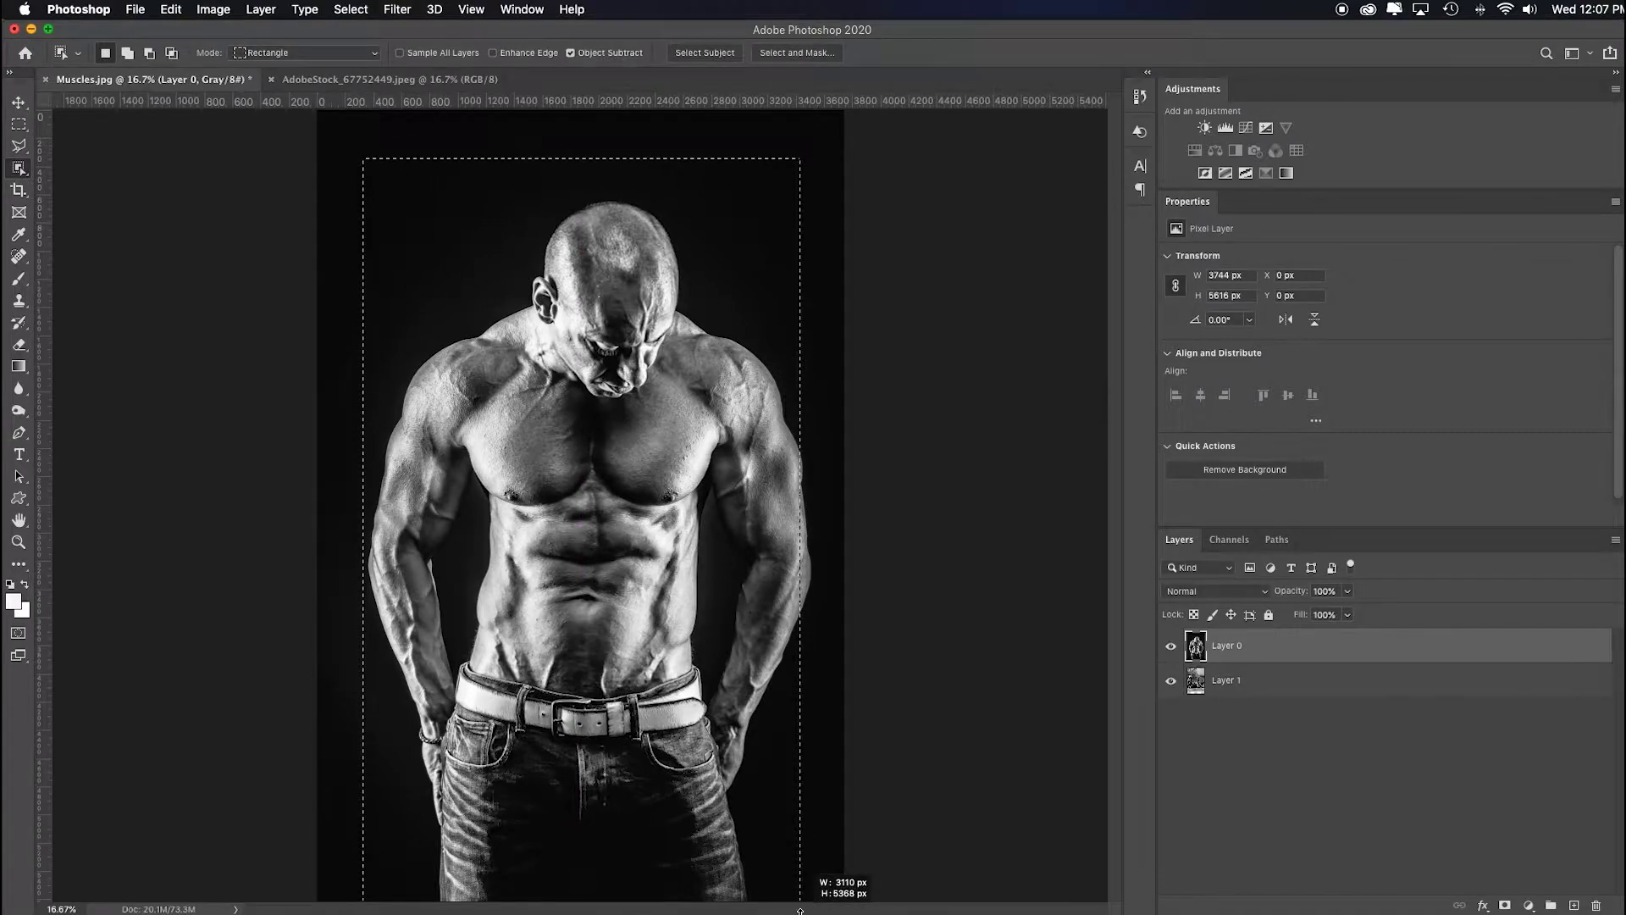
click(1504, 906)
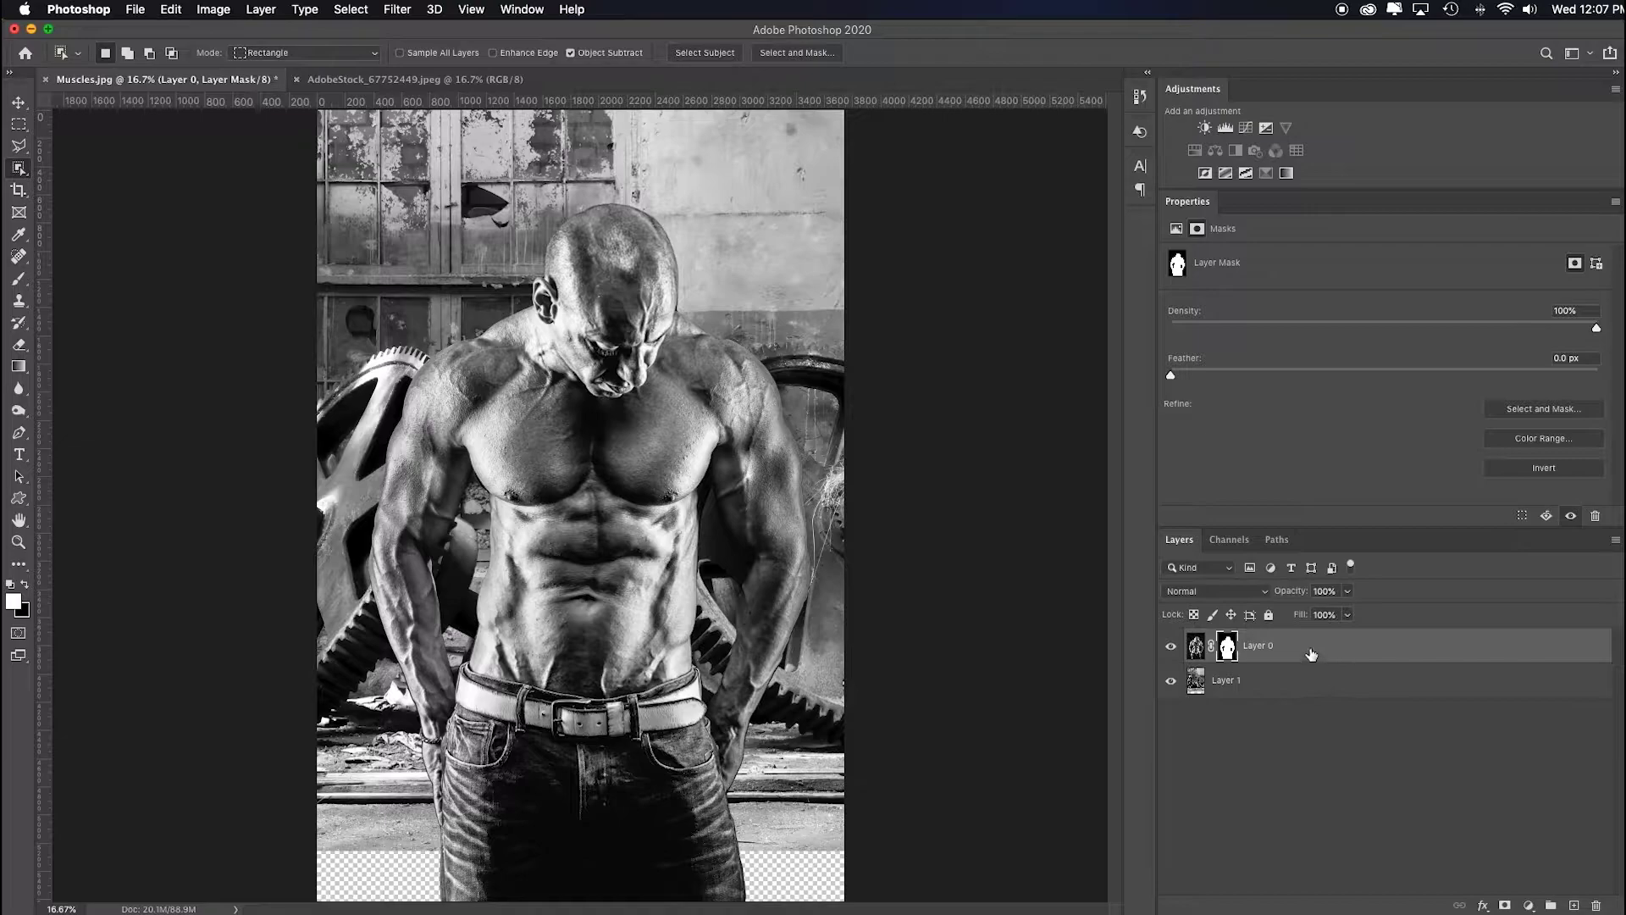
key(Delete)
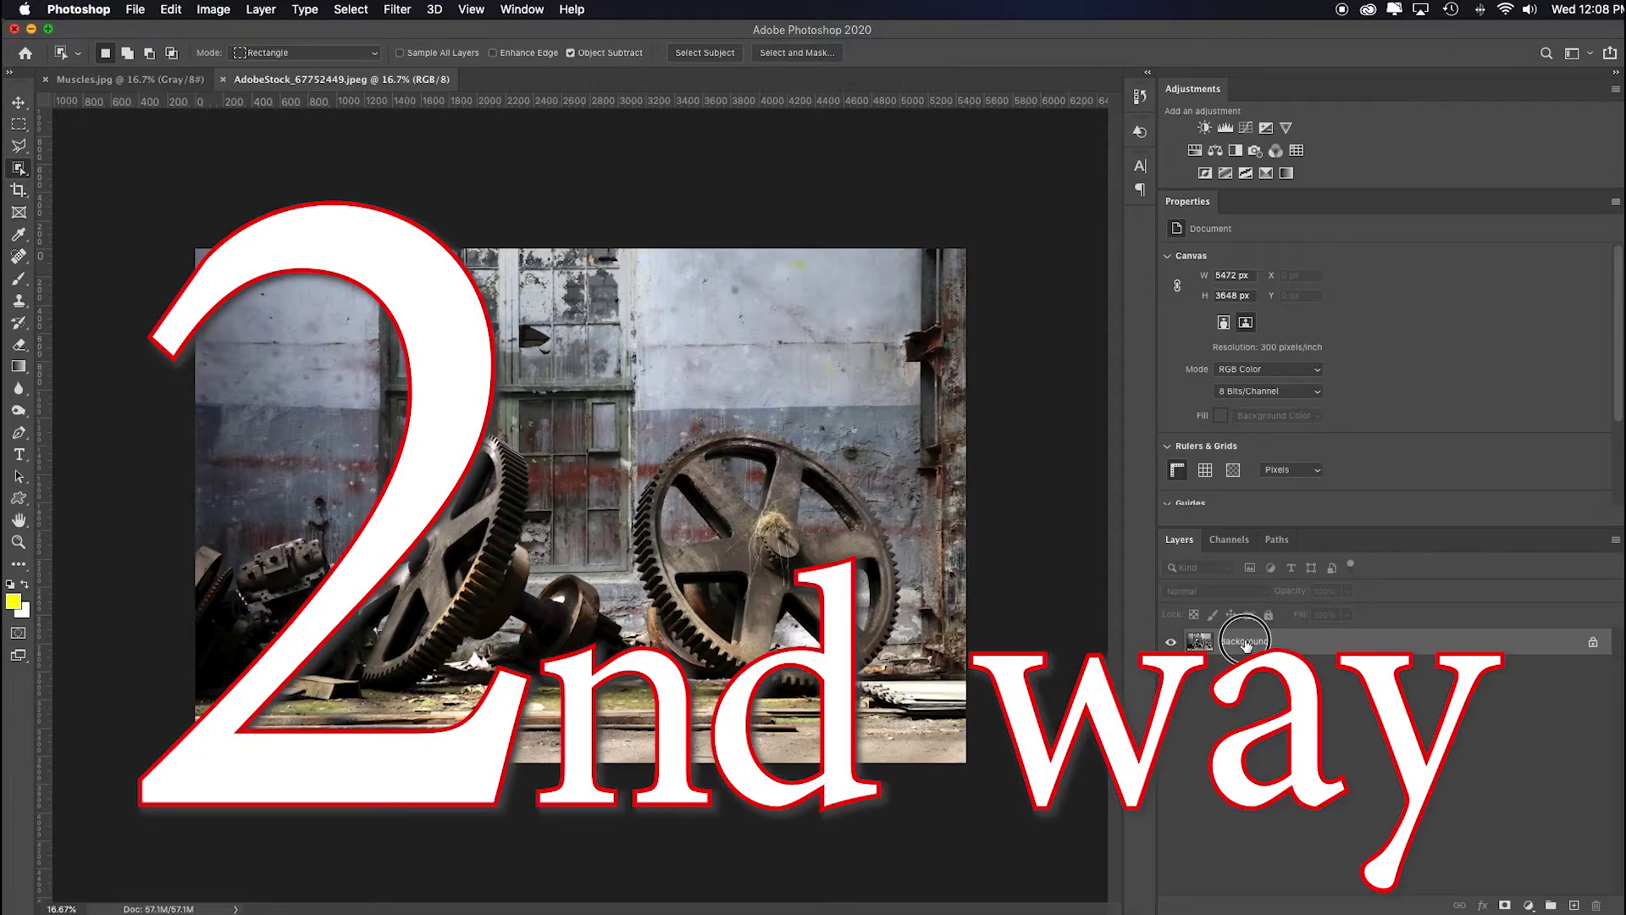
Drag the gears layer into Muscles.jpg, stack the unlocked man layer on top, and close the gears document
drag(1314, 649, 678, 466)
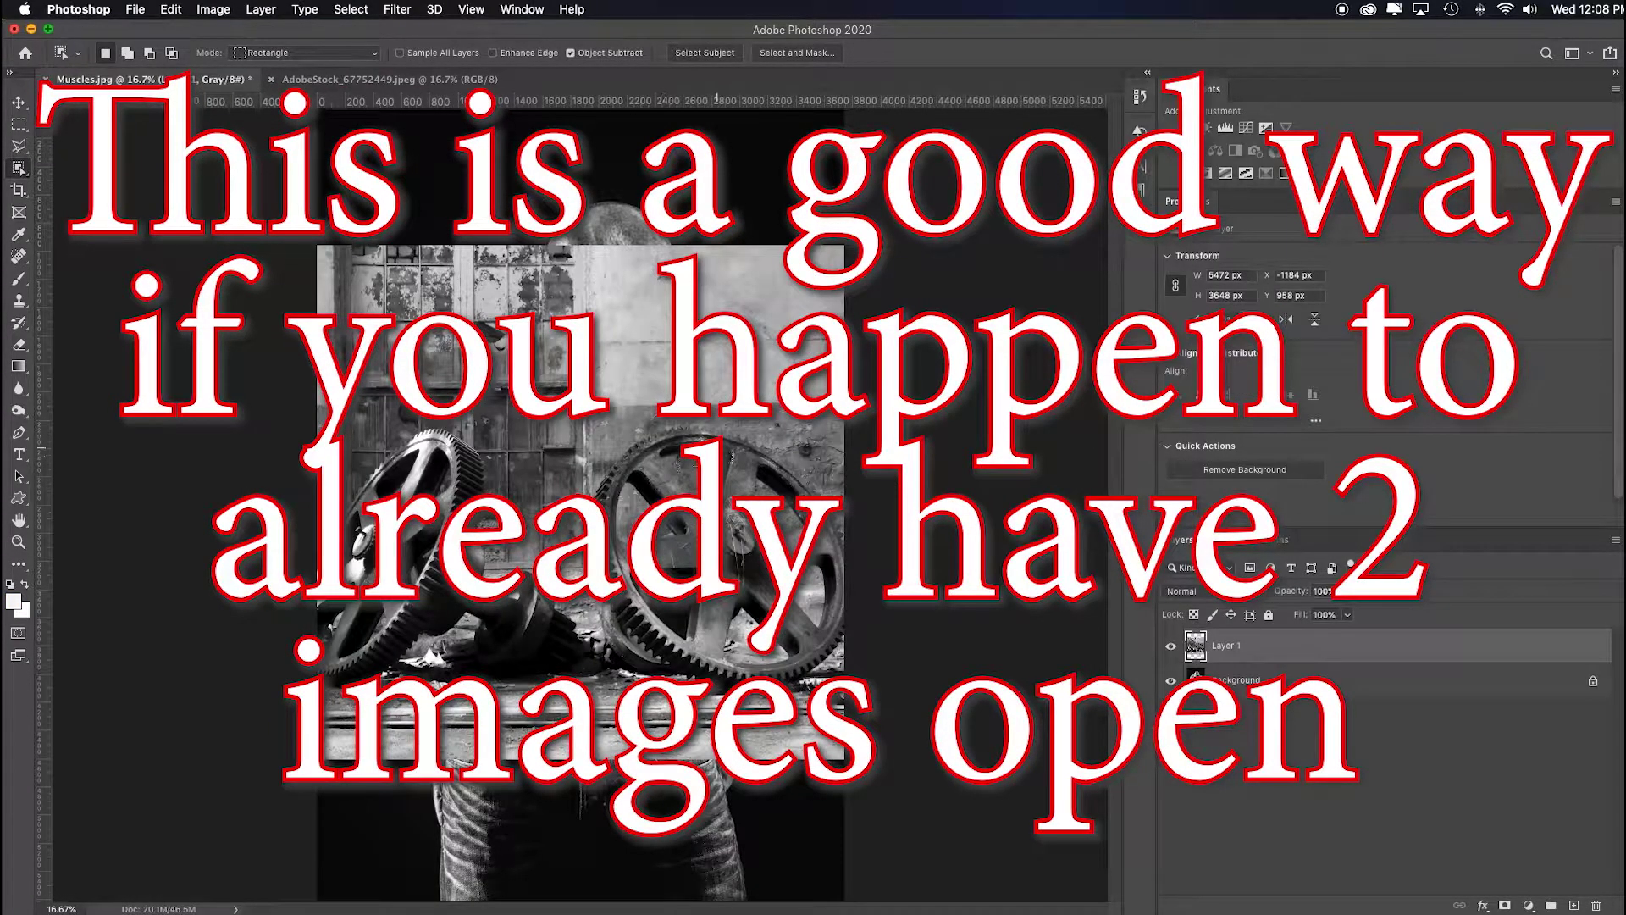
click(1594, 682)
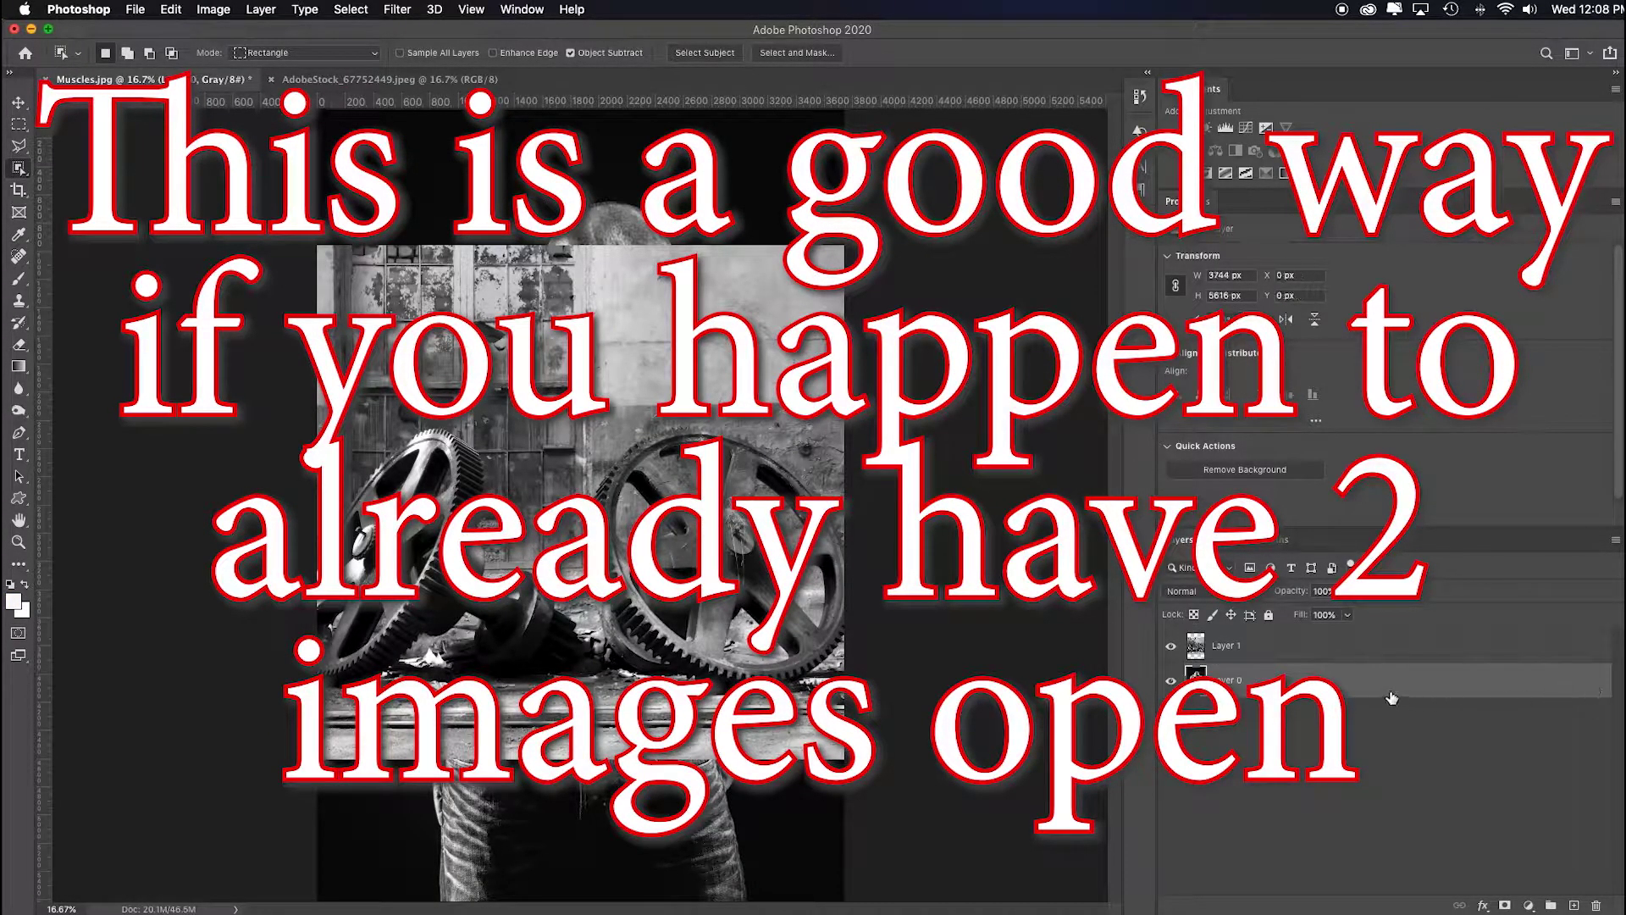
drag(1377, 686, 1367, 637)
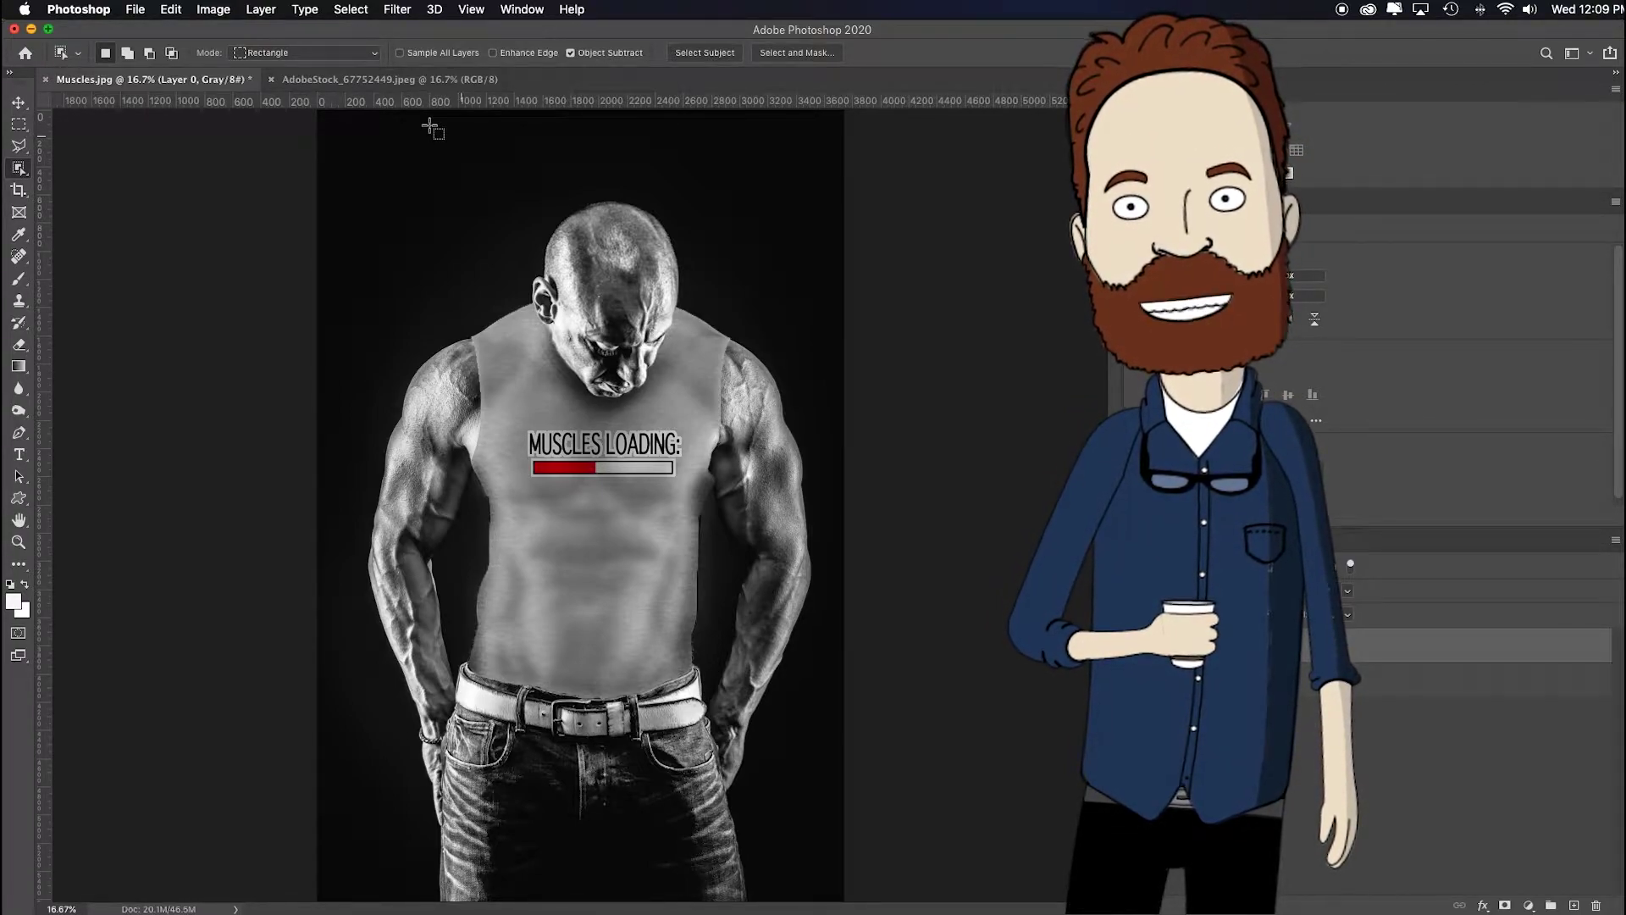
click(271, 79)
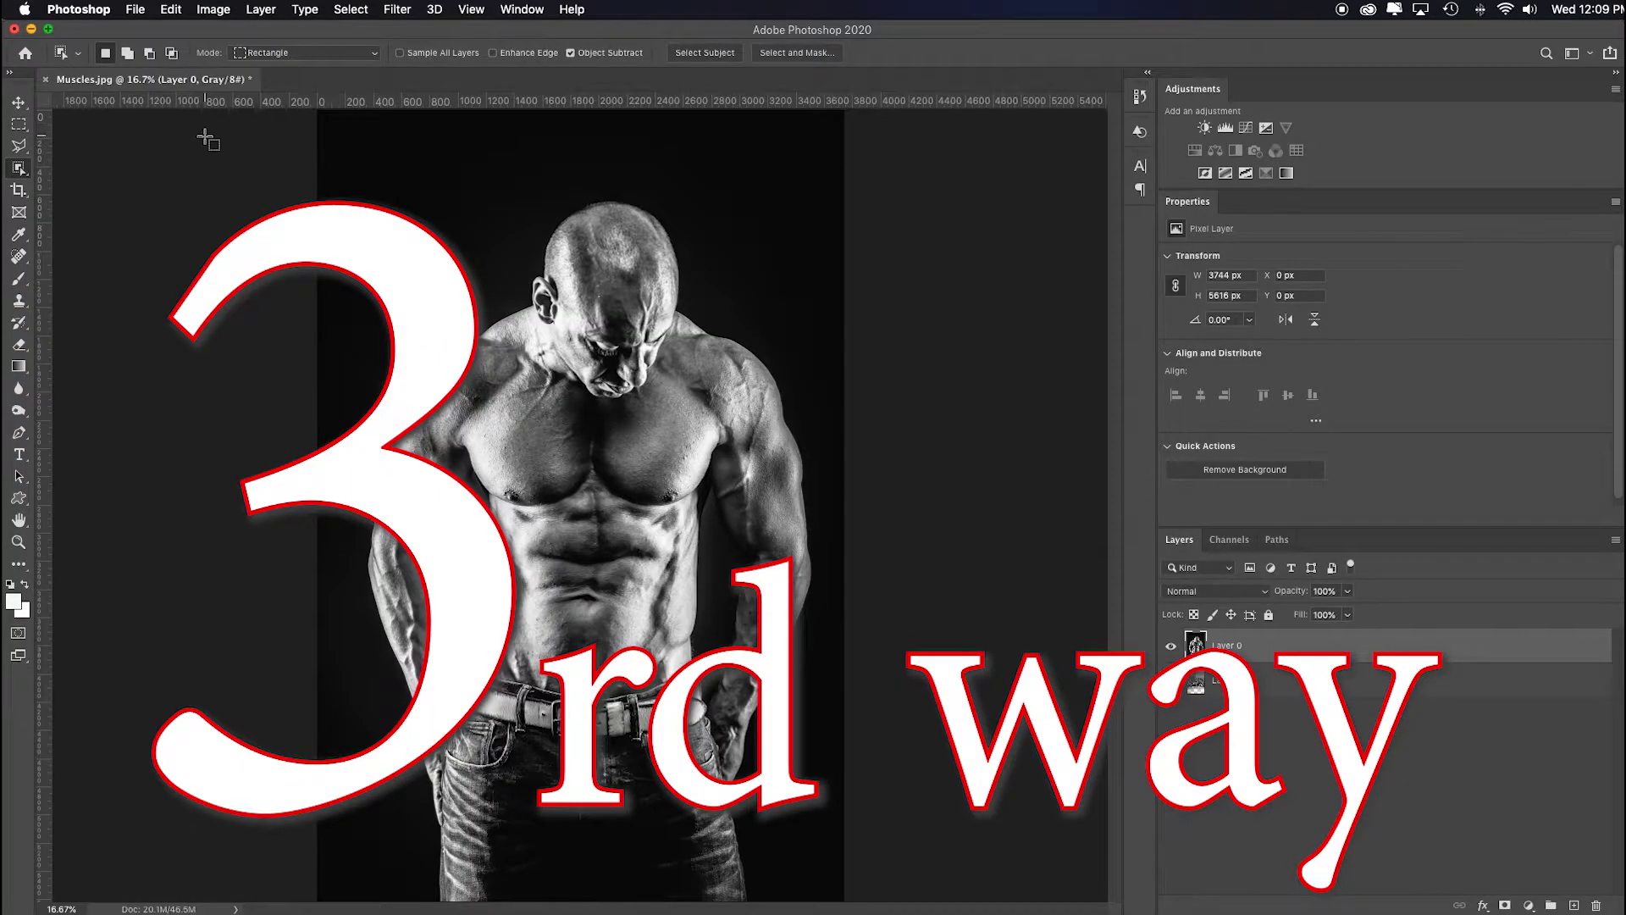
Drag the AdobeStock_67752449 thumbnail from Bridge onto the Muscles.jpg canvas as a placed layer
click(1241, 817)
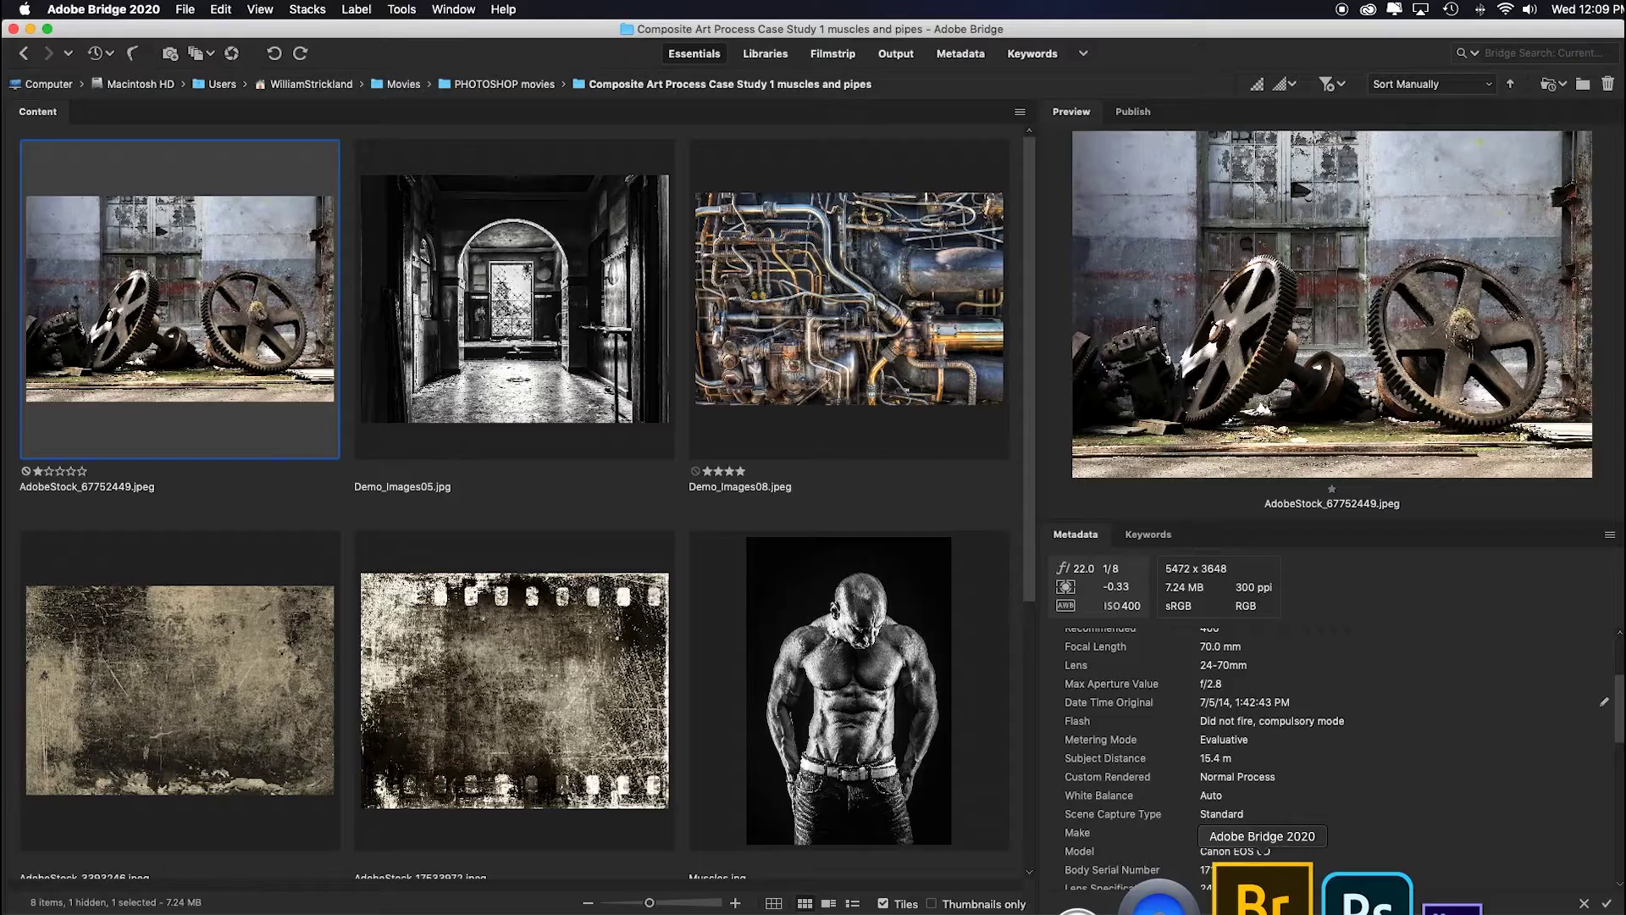
drag(254, 30, 896, 33)
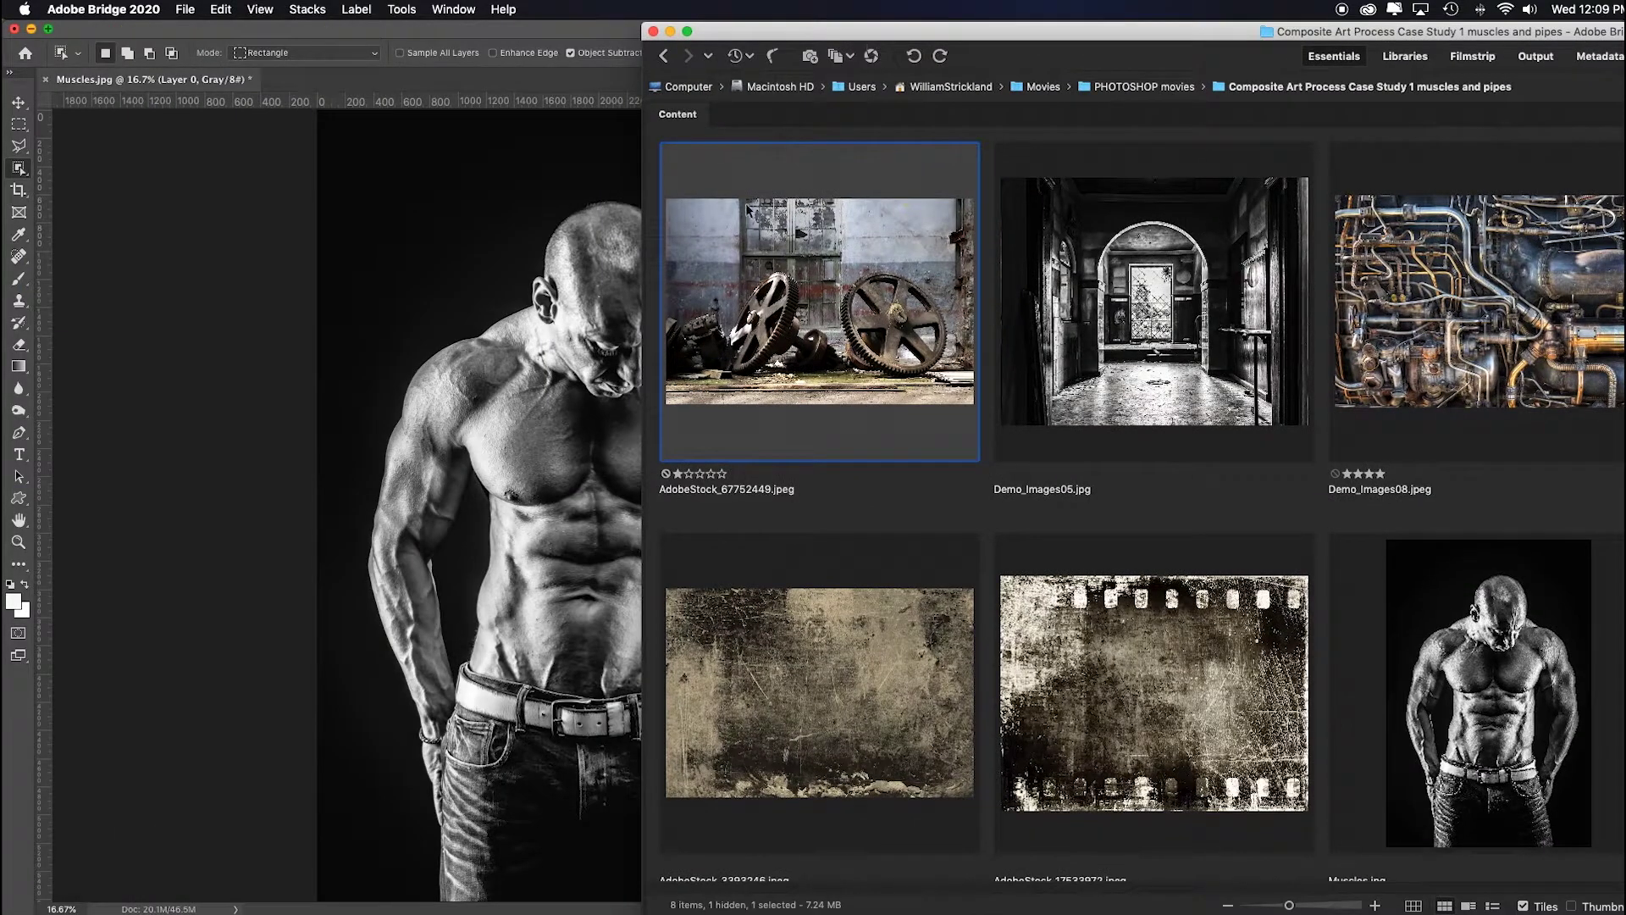
drag(800, 335, 473, 367)
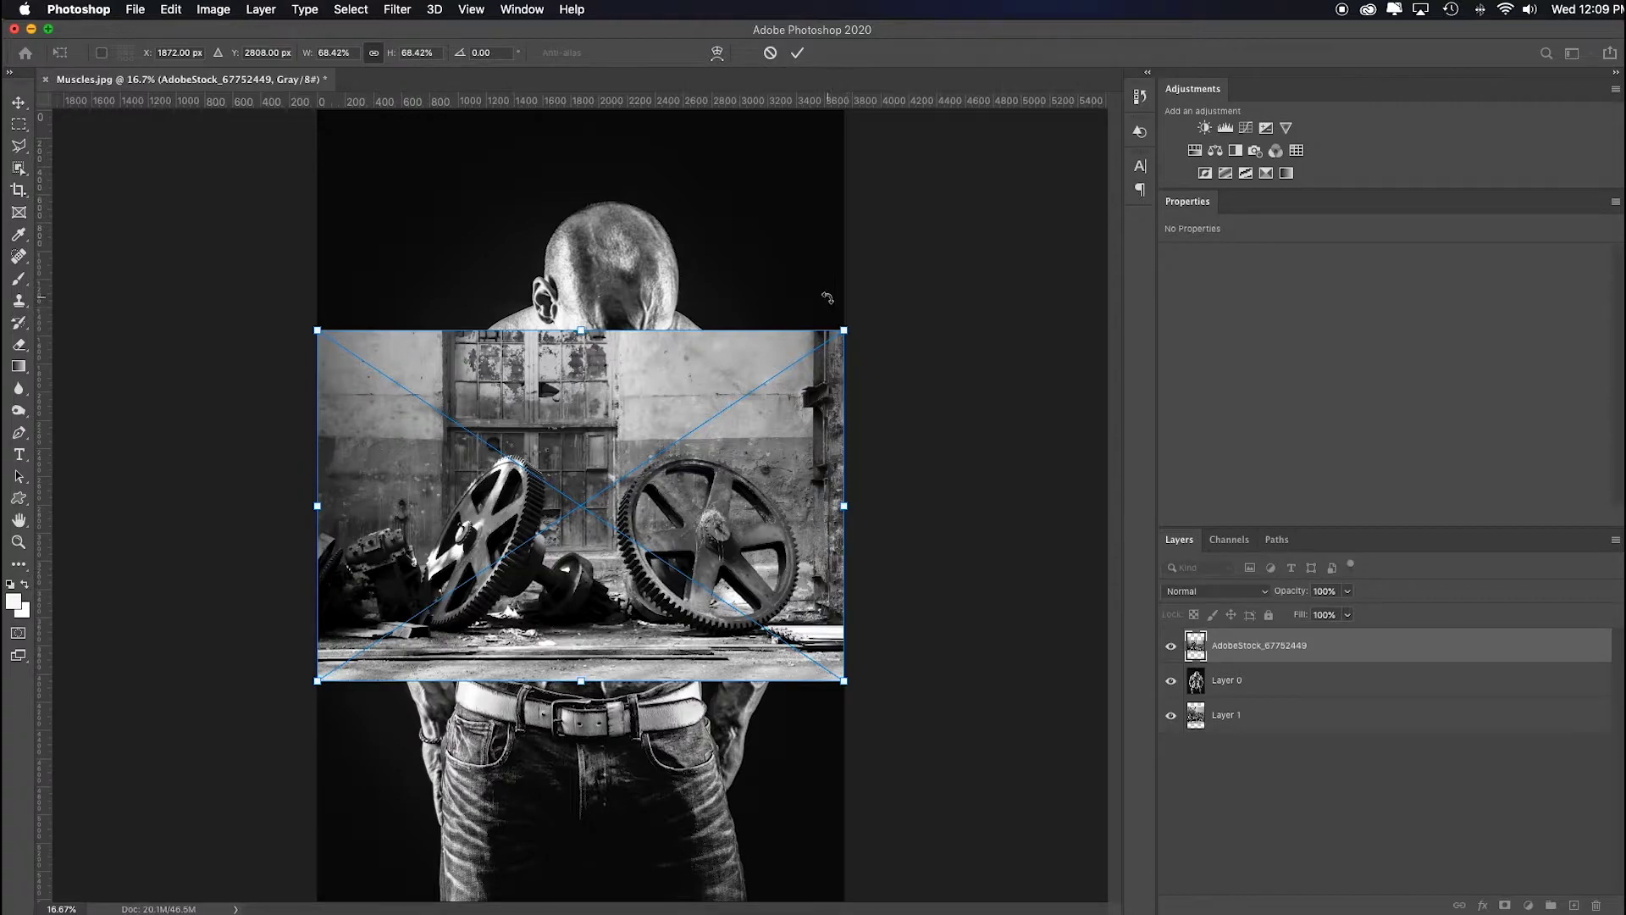
Scale and position the placed gears layer to about 122% so it covers the man
drag(844, 331, 743, 269)
drag(955, 634, 1126, 747)
drag(664, 483, 599, 569)
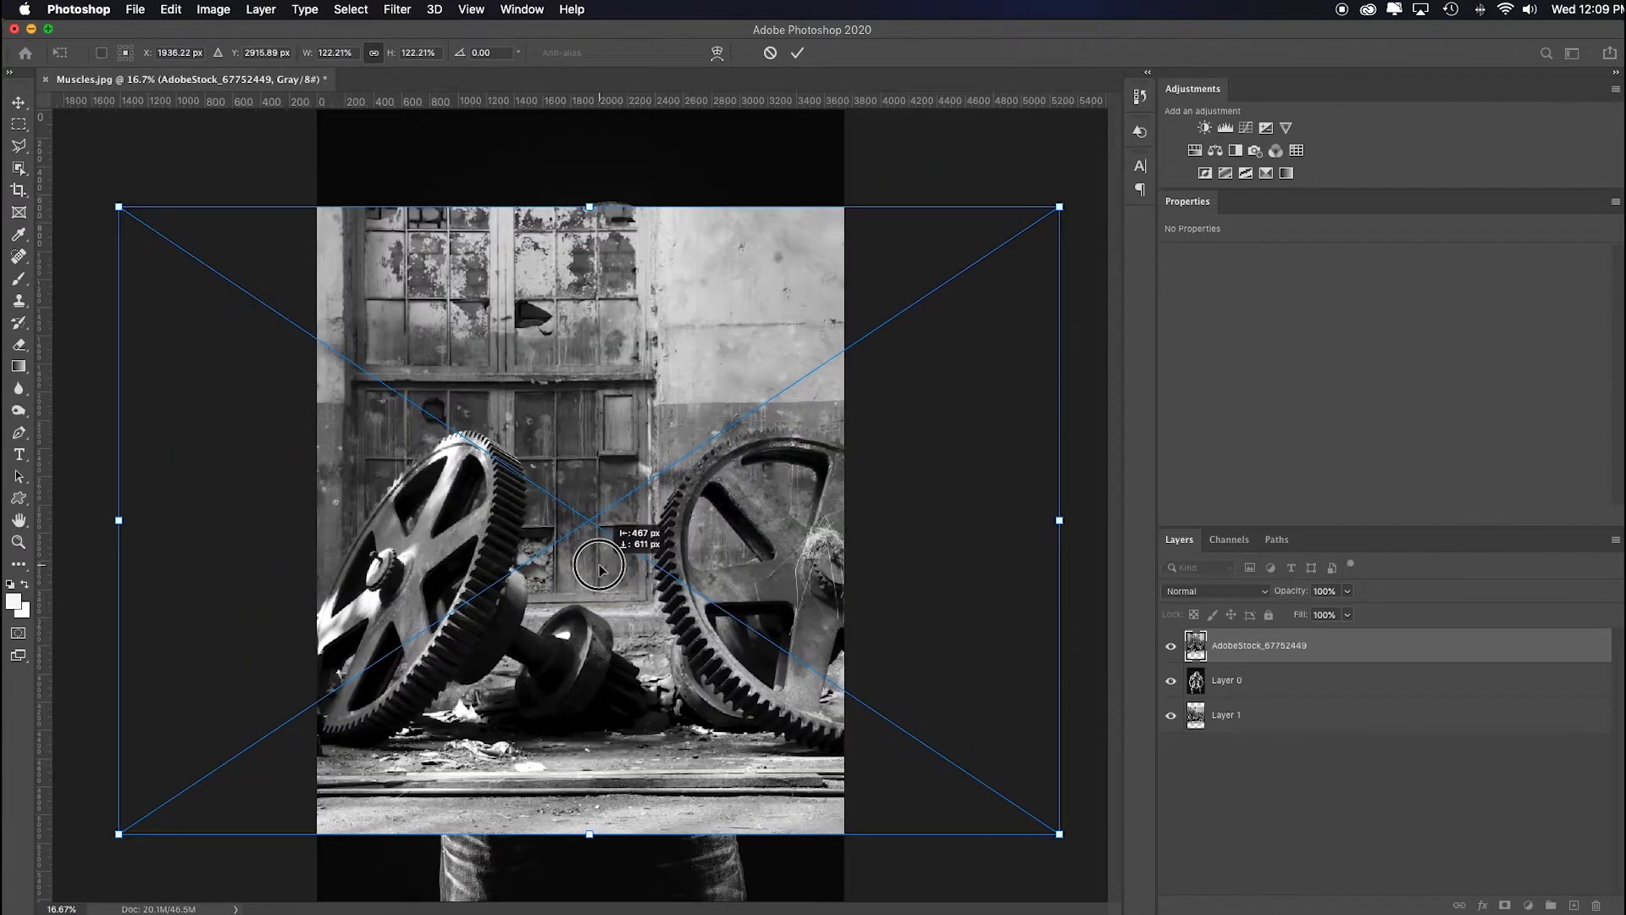
key(Return)
Close Muscles.jpg without saving changes
key(w)
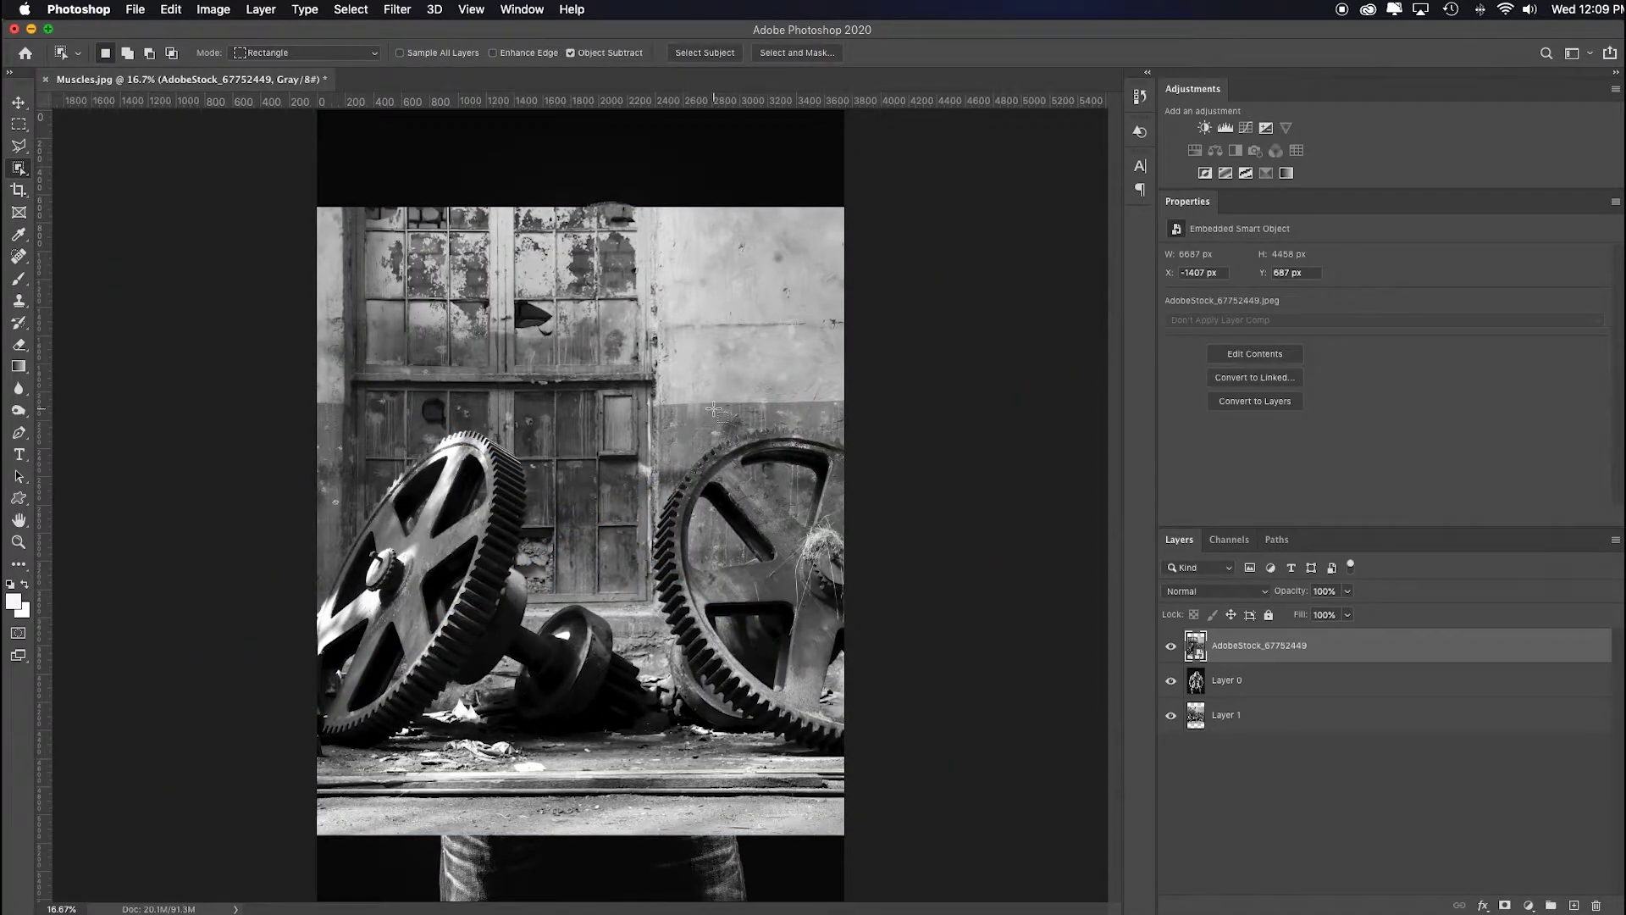
click(46, 80)
click(850, 326)
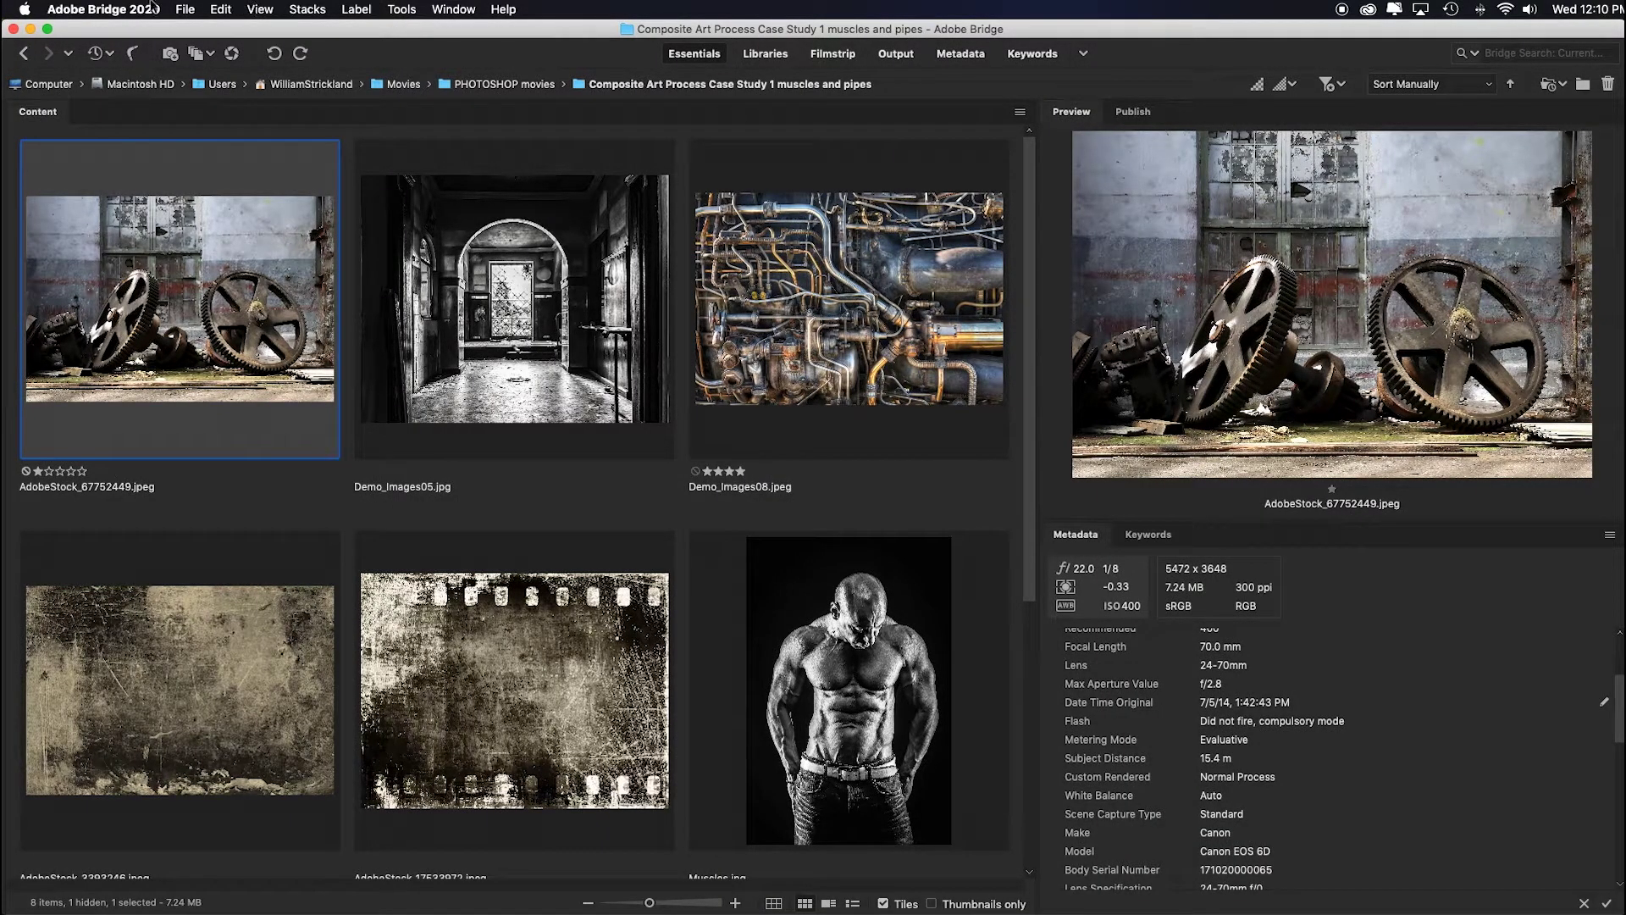
Select Muscles.jpg with the gears photo and run Tools > Photoshop > Load Files into Photoshop Layers
super+click(871, 680)
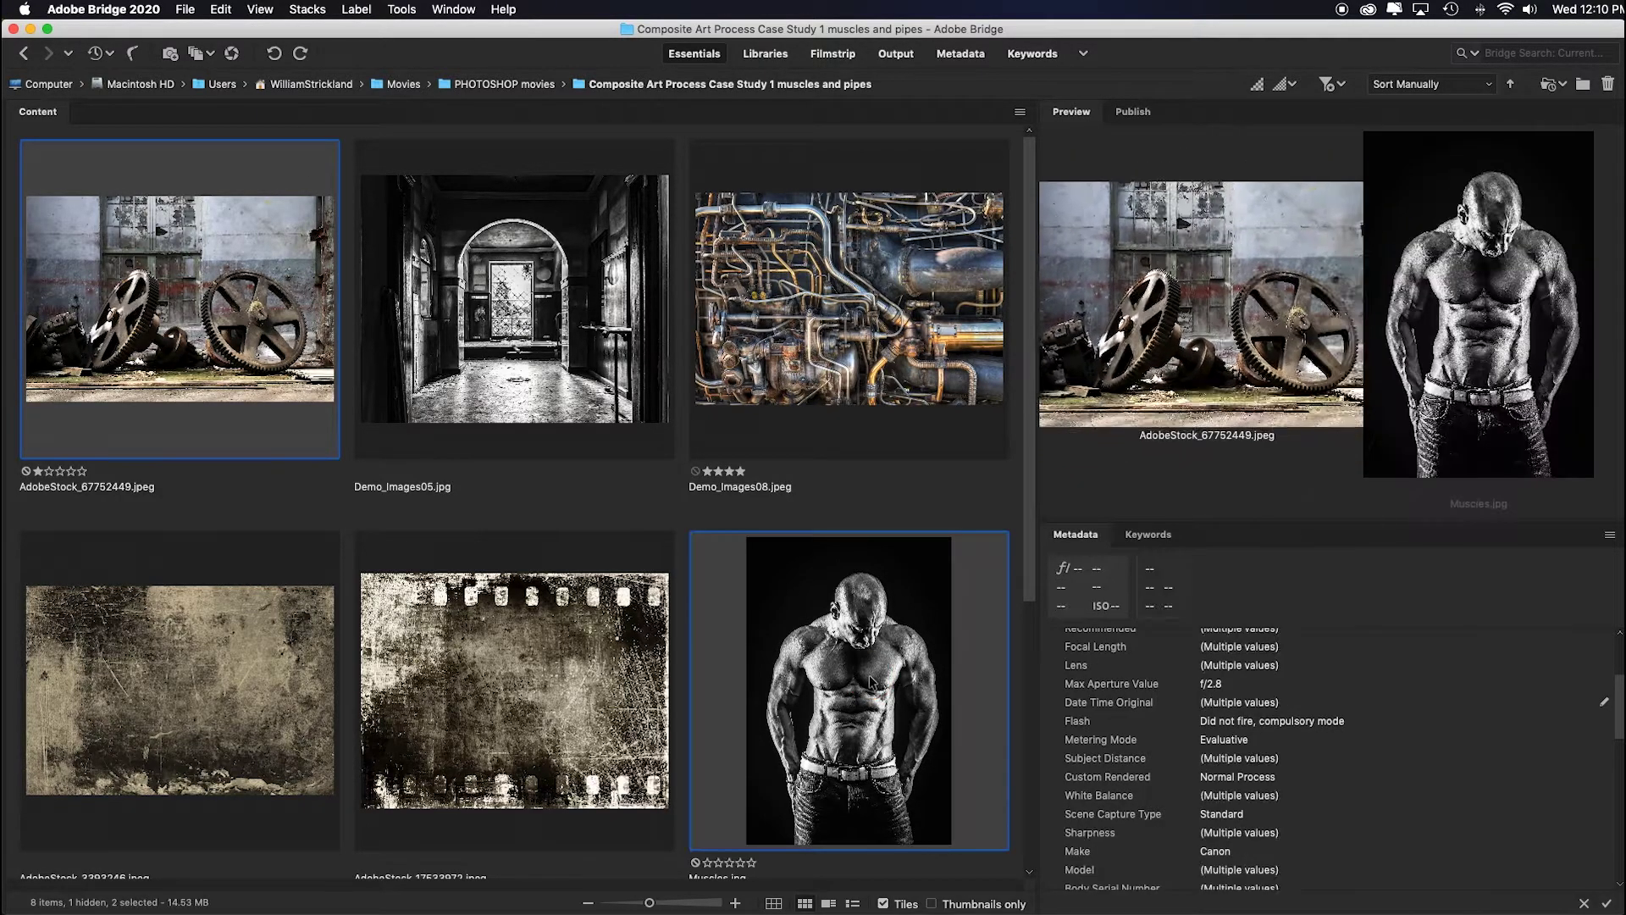
click(402, 10)
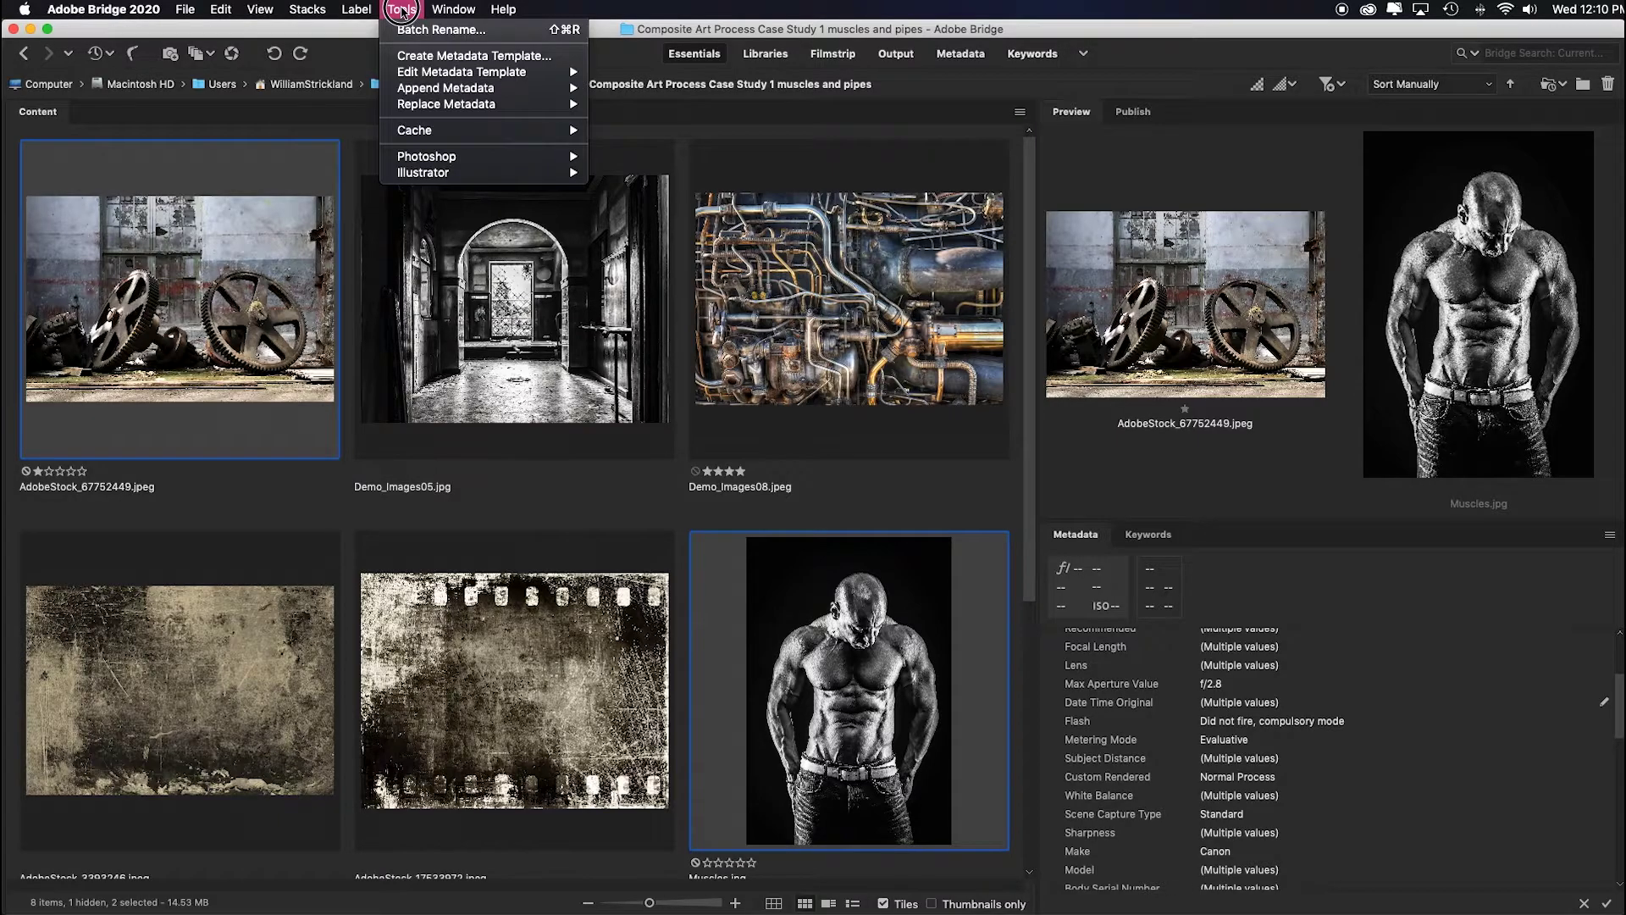
mouse_move(512, 156)
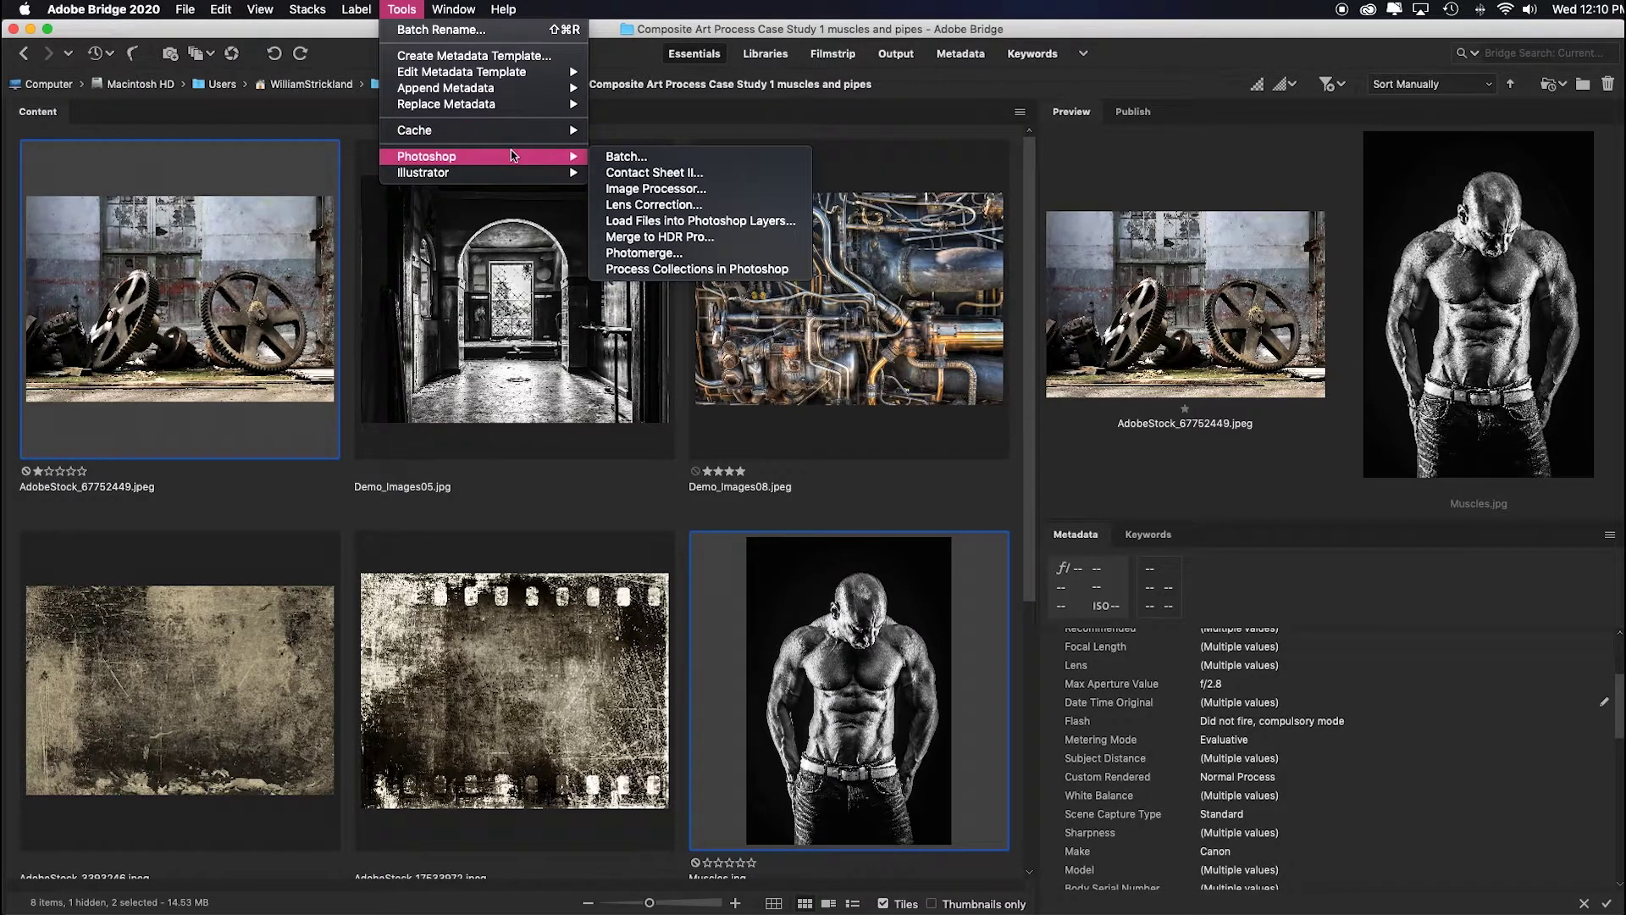
click(801, 229)
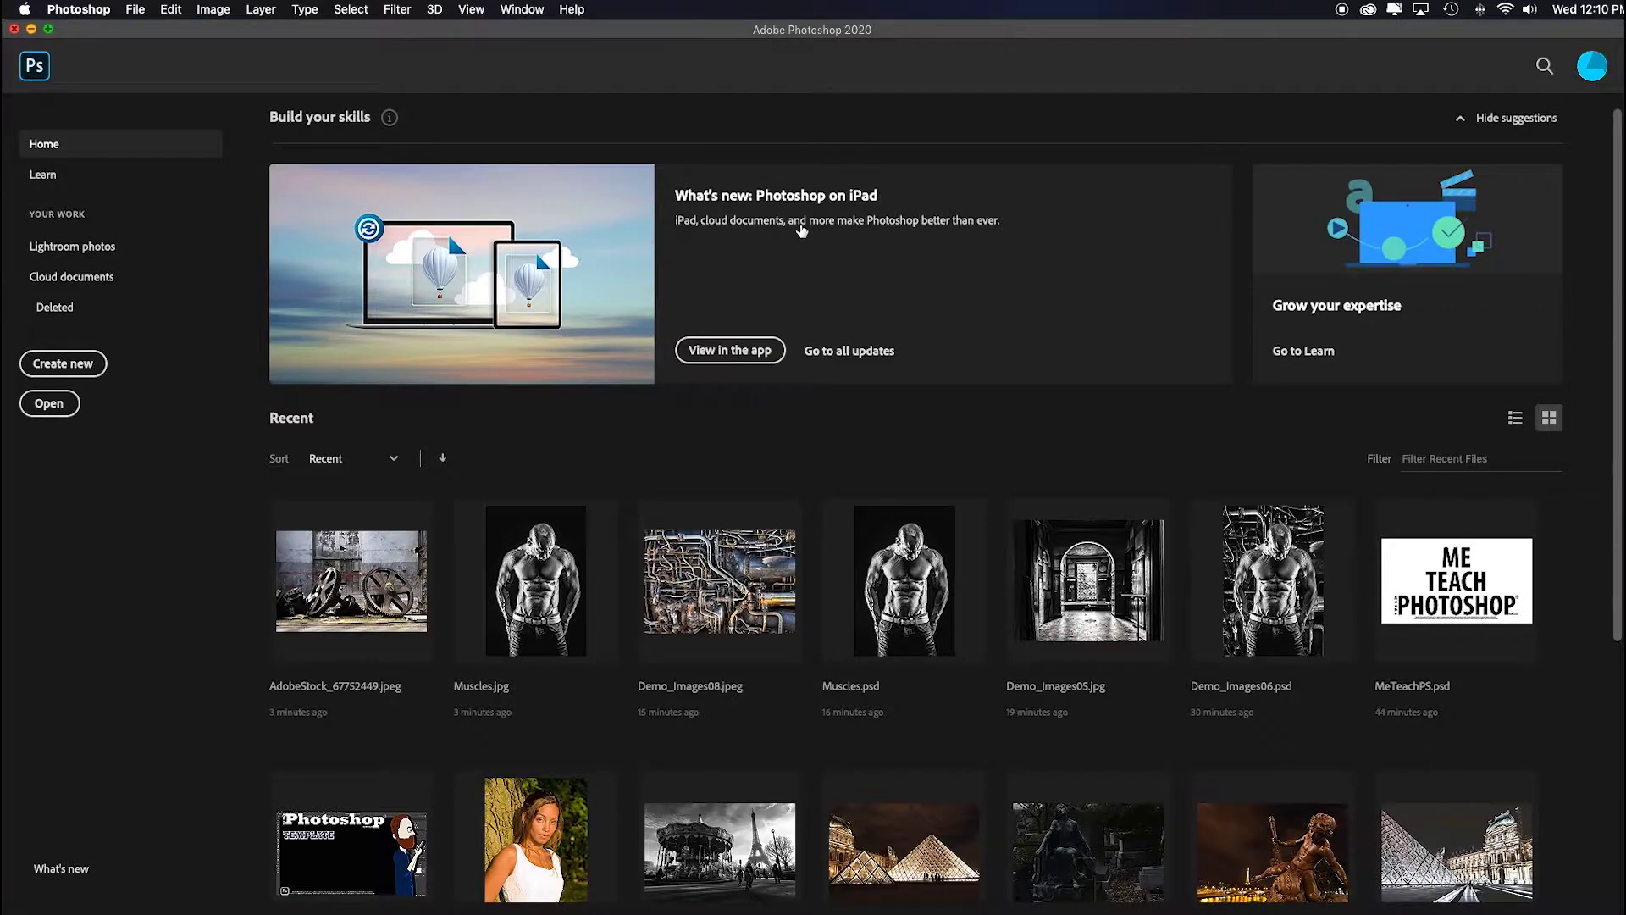